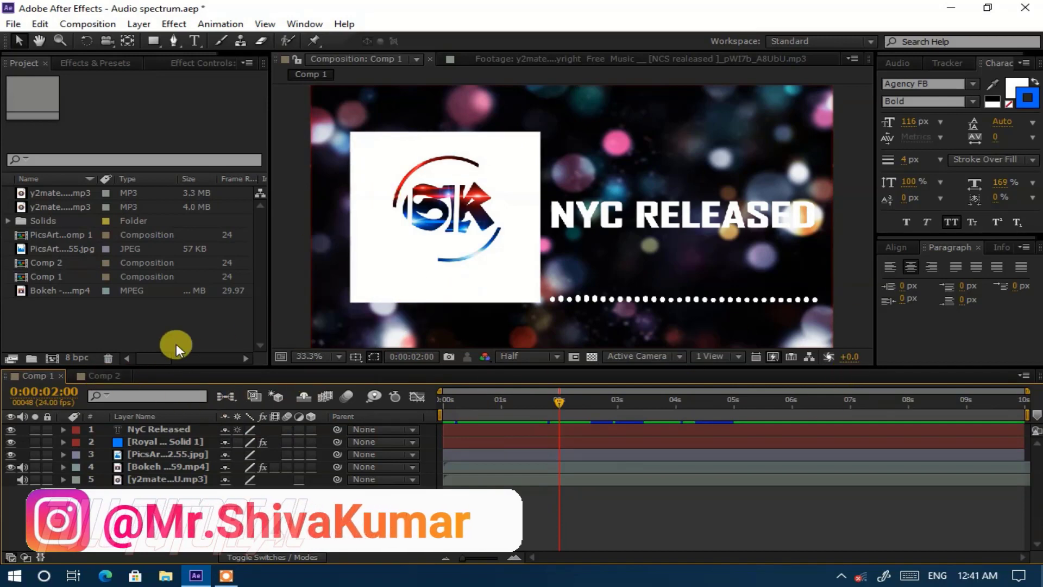
Compare the Comp 2 and Comp 1 intros and preview the spectrum animation.
left_click(101, 377)
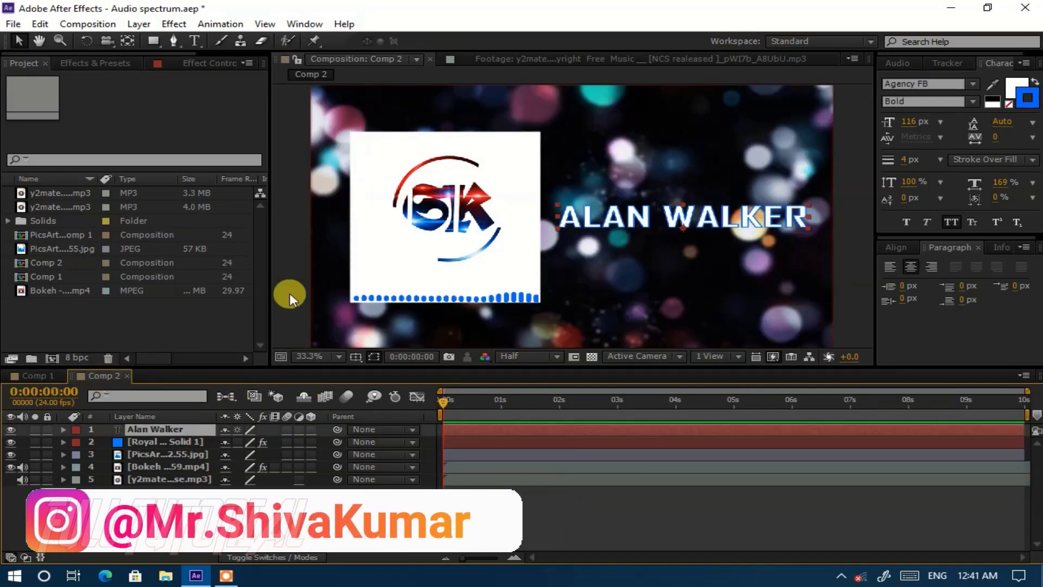
left_click(50, 375)
key("space")
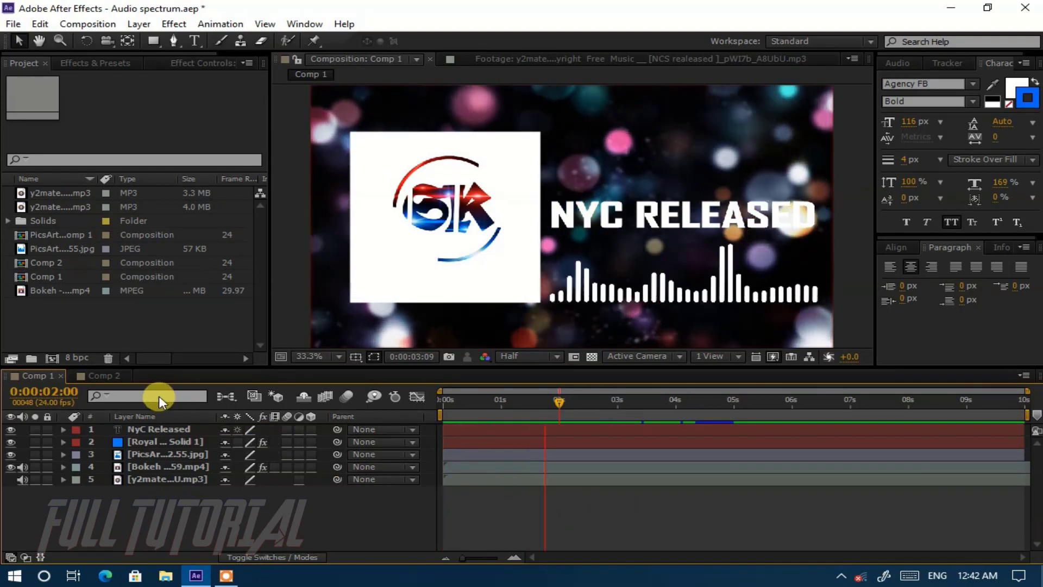
key("space")
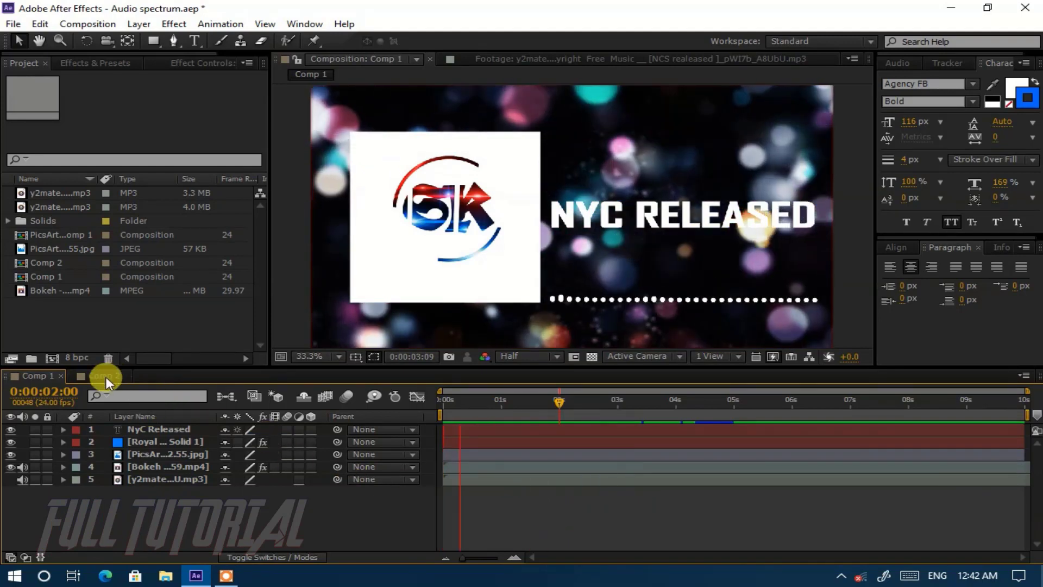
Switch to Comp 2 and start a new composition from the Composition menu.
left_click(99, 376)
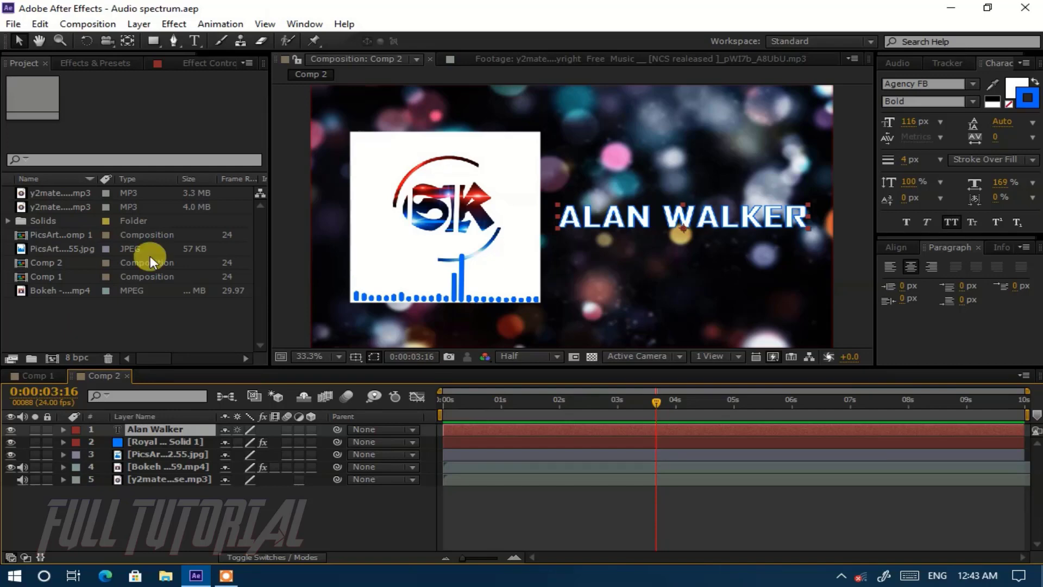
left_click(87, 24)
left_click(116, 48)
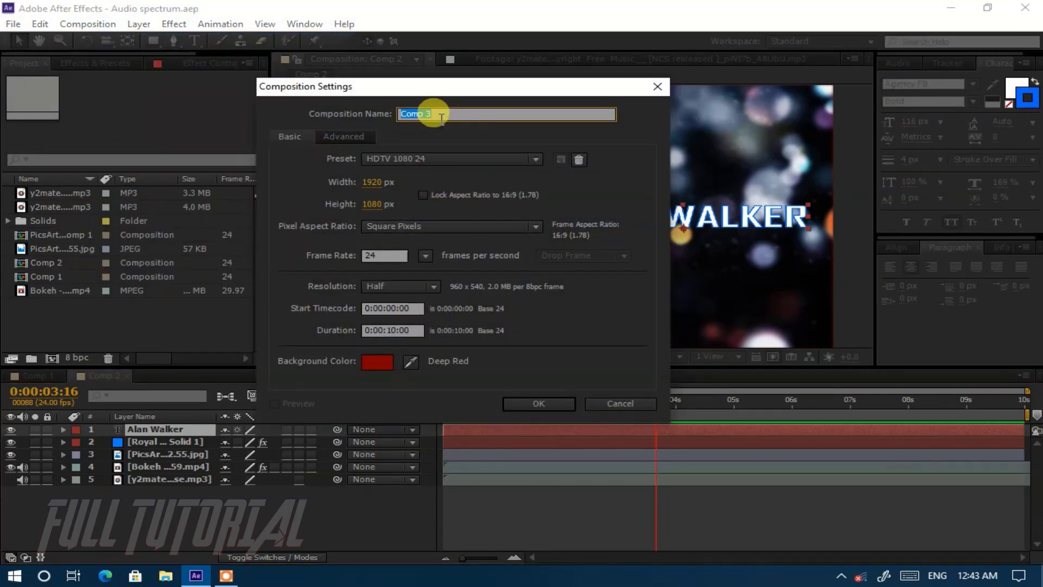
Create a composition named AS with a duration of 0:00:20:00.
type("AS")
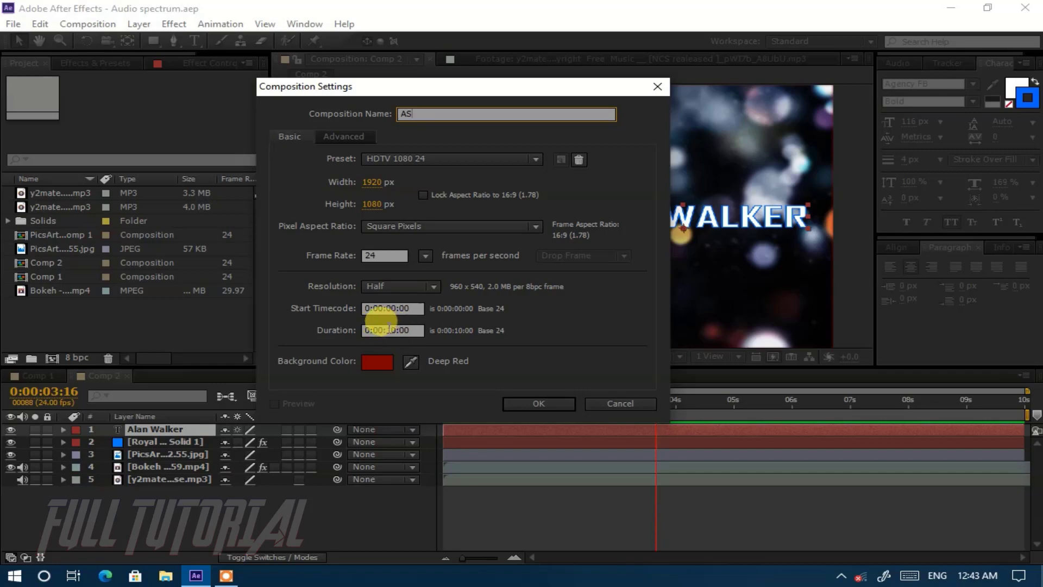
left_click_drag(391, 330, 417, 333)
type("20:00")
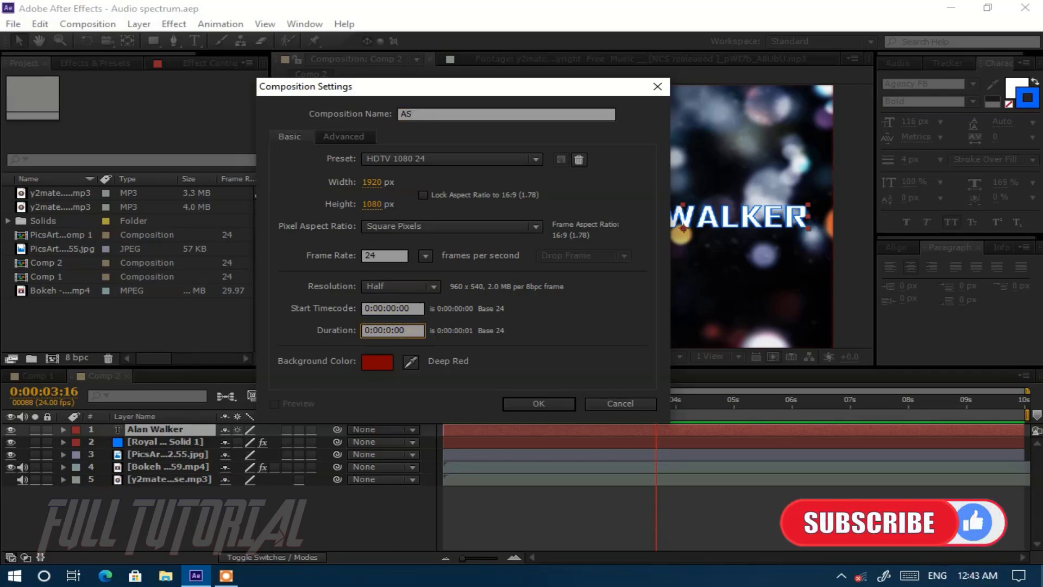
left_click(533, 404)
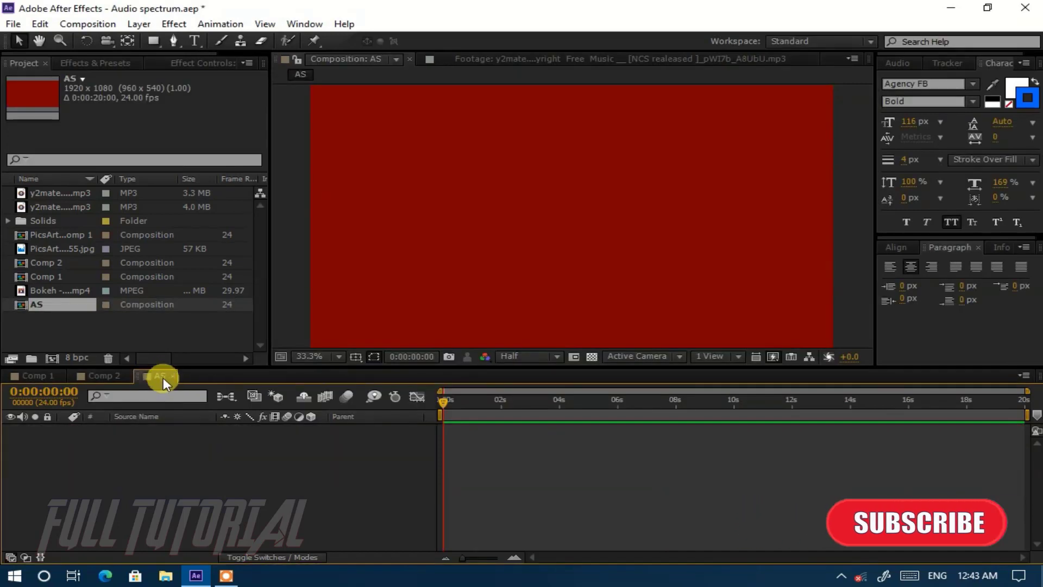
Close the Comp 1 and Comp 2 timelines so only AS stays open.
left_click(34, 376)
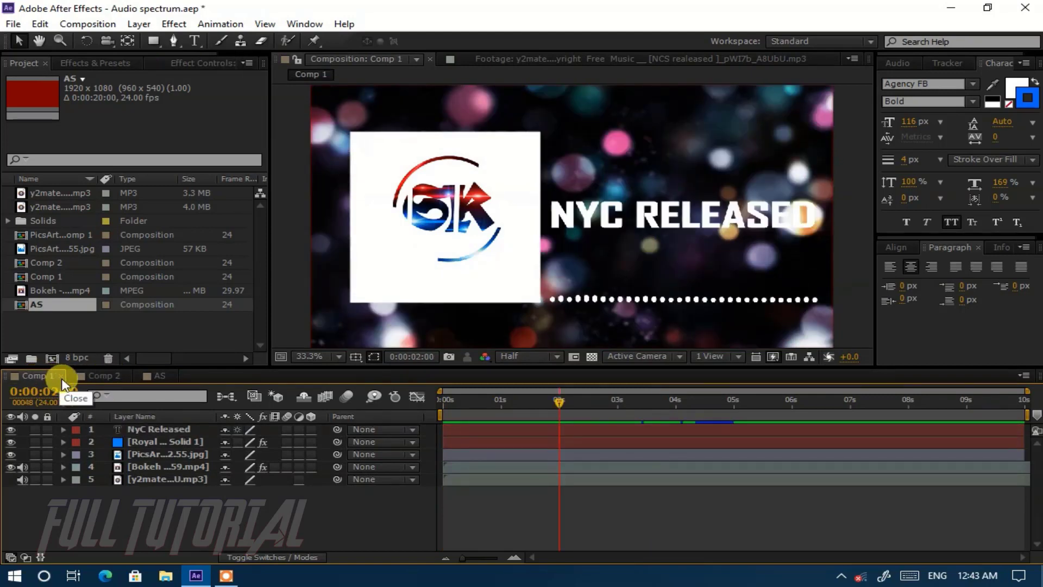
left_click(61, 377)
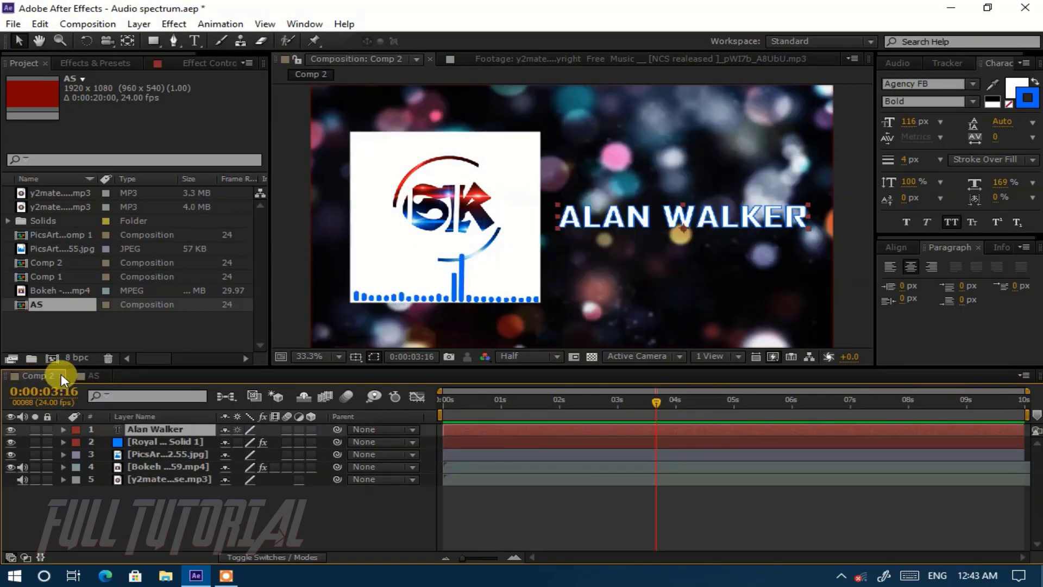
left_click(60, 375)
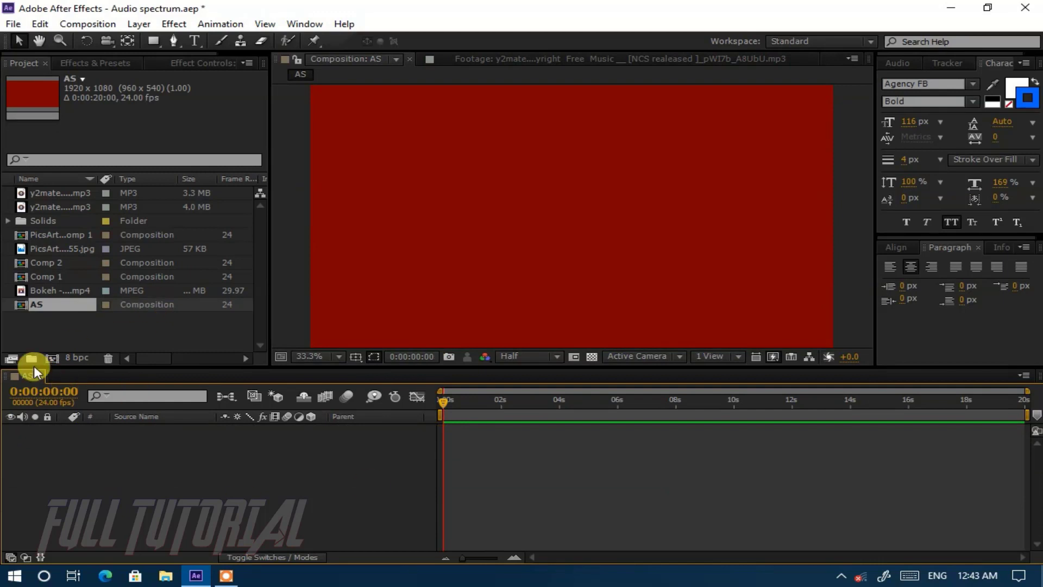
Add the Bokeh video as a layer in AS with its audio muted.
left_click(54, 290)
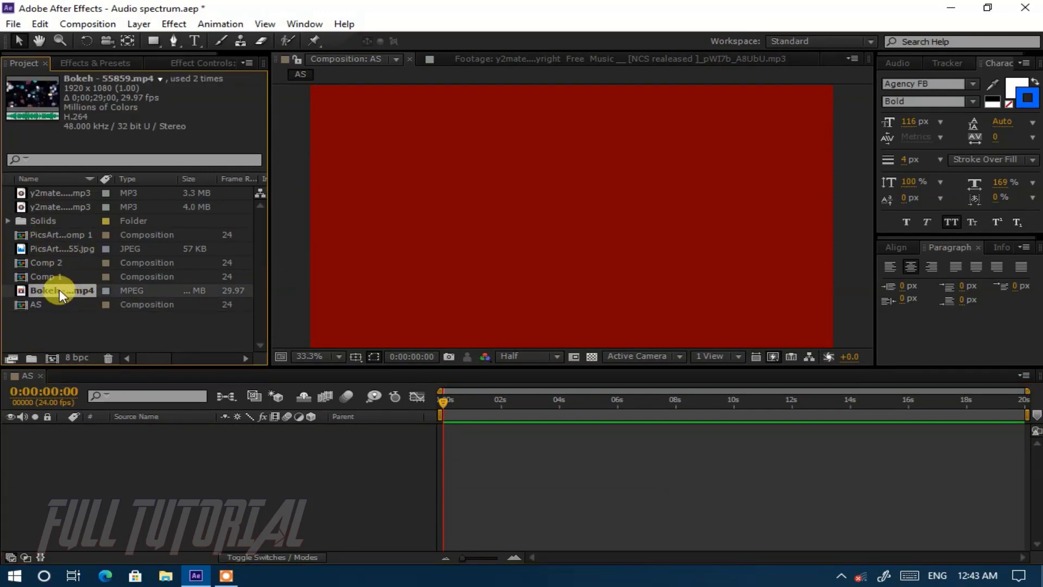
left_click_drag(59, 290, 131, 459)
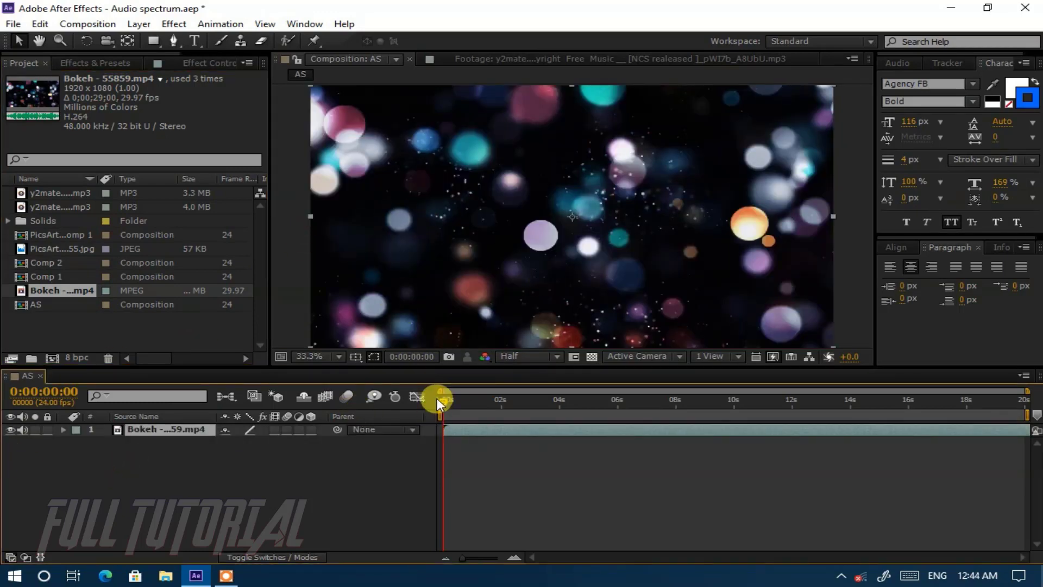
left_click(22, 429)
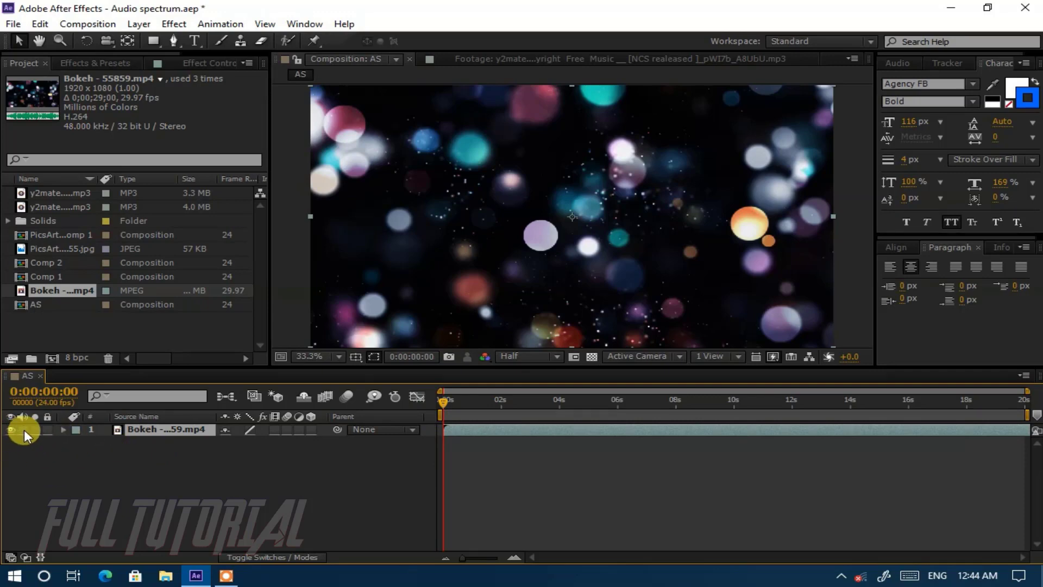
Apply Box Blur to the Bokeh layer with a Blur Radius of 15.
left_click(93, 63)
left_click(48, 80)
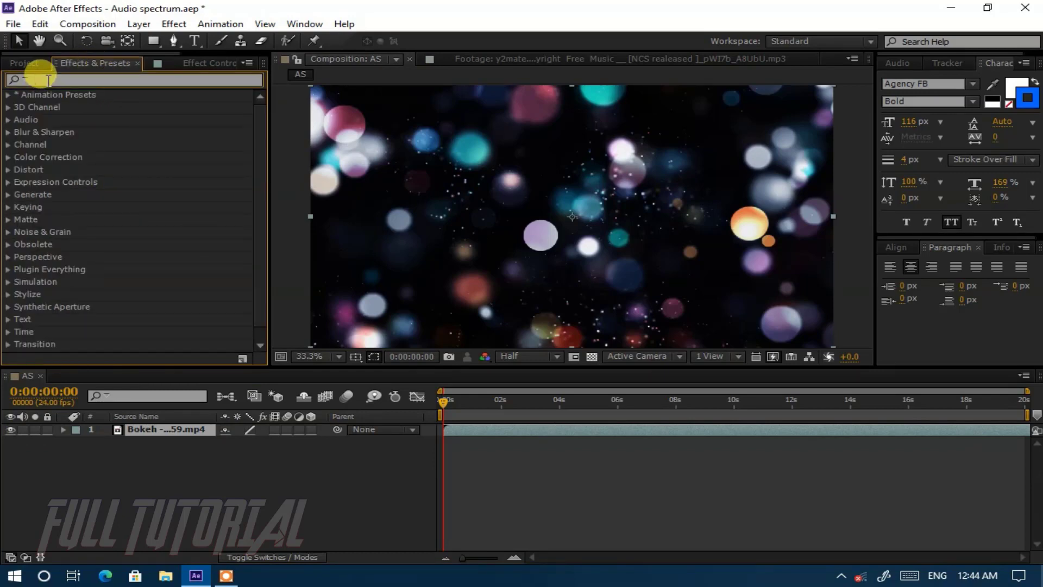
type("Blur")
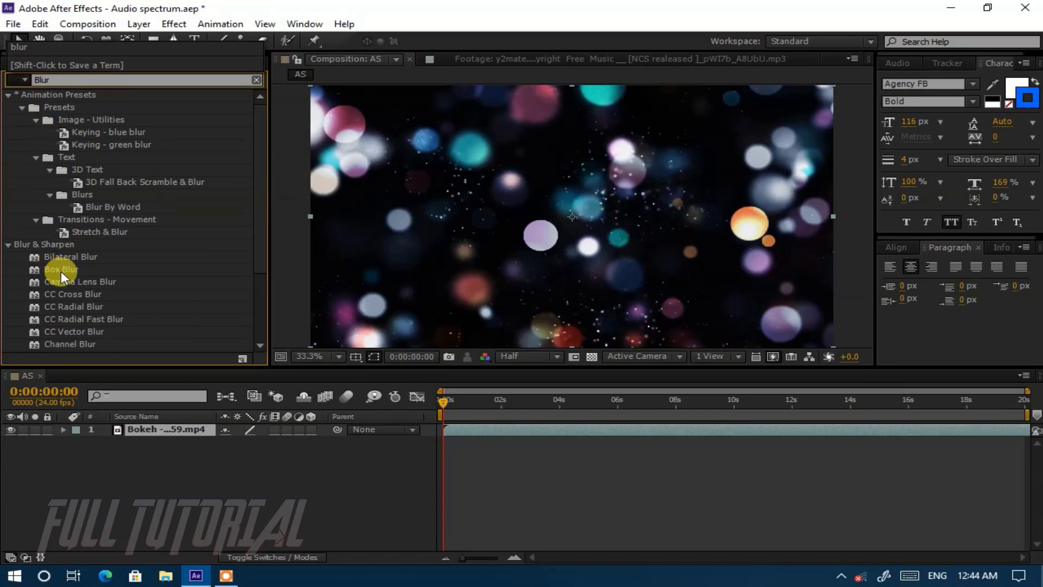
left_click(62, 270)
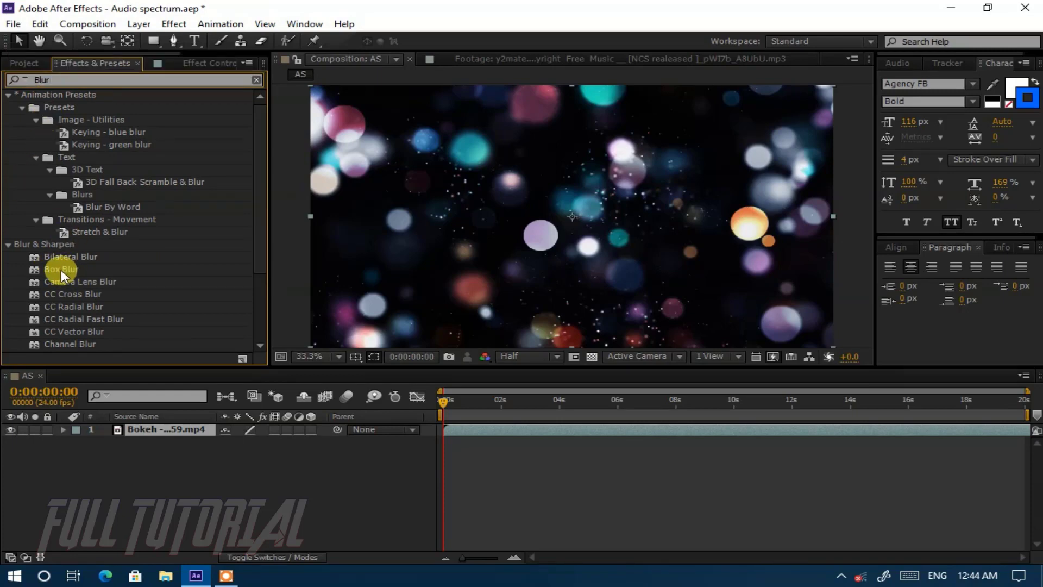
left_click(60, 270)
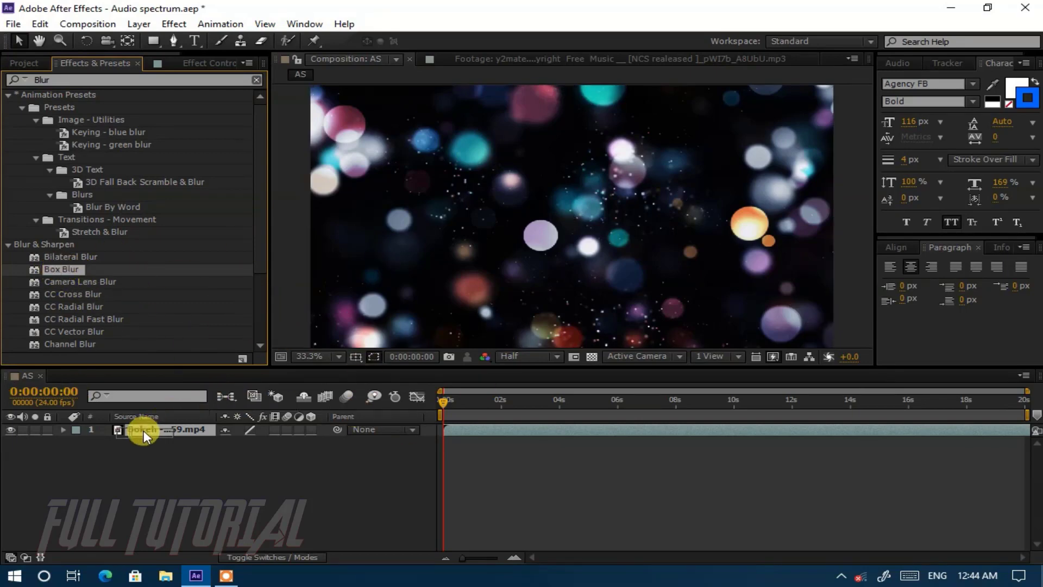
left_click_drag(144, 430, 179, 432)
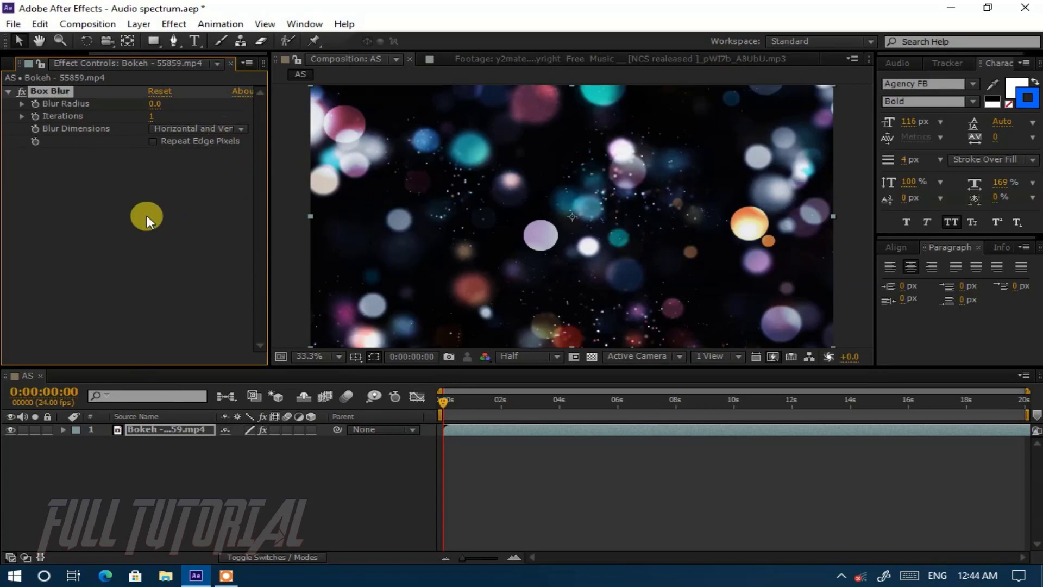
left_click(156, 106)
type("15")
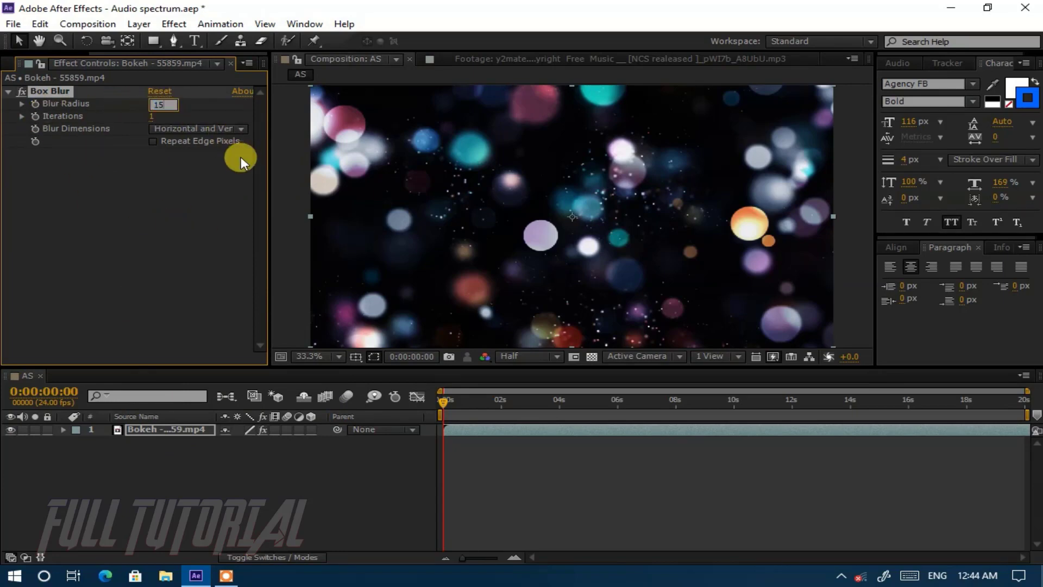
key("Return")
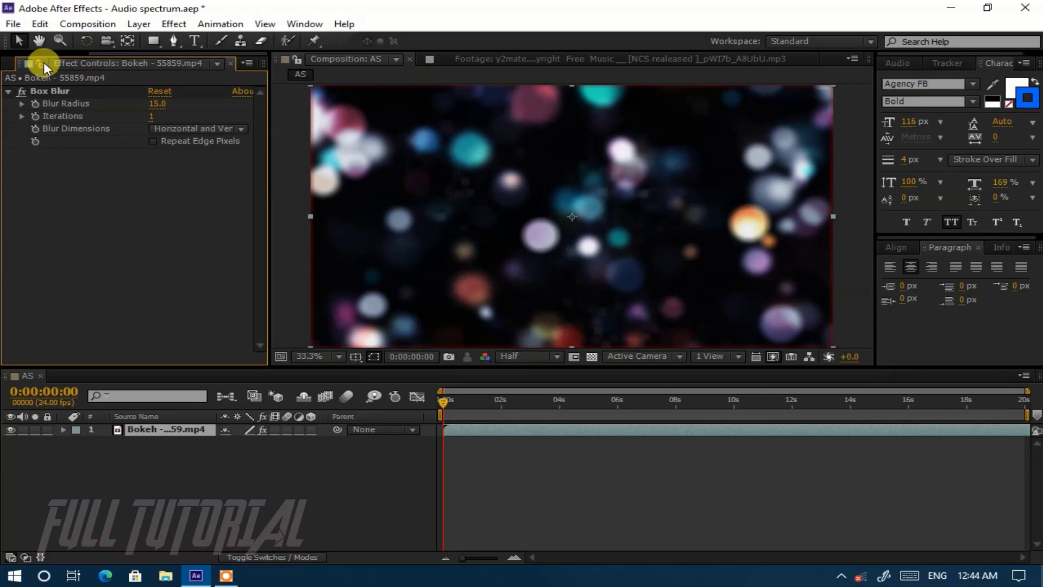
left_click_drag(44, 62, 60, 54)
left_click(22, 62)
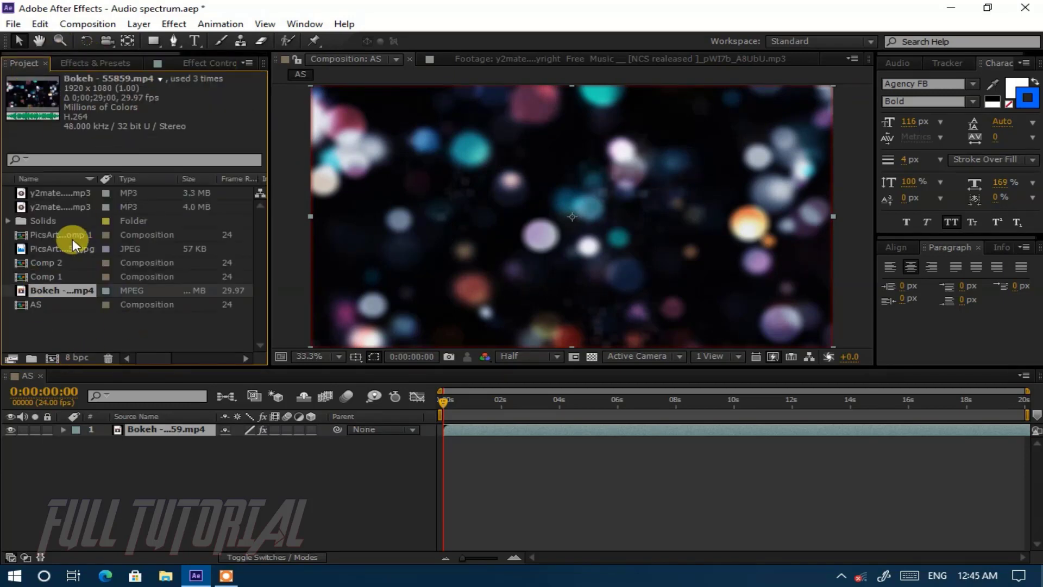
Add the PicsArt logo above the Bokeh layer, scale it down and shift it left.
left_click(53, 248)
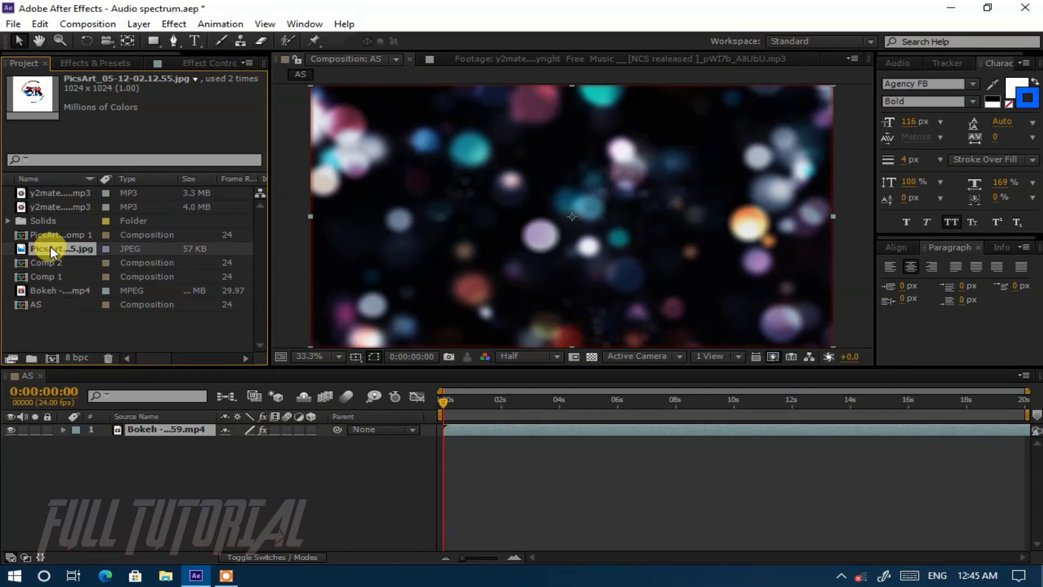
mouse_move(50, 246)
left_mouse_down()
mouse_move(127, 449)
mouse_move(159, 427)
left_mouse_up()
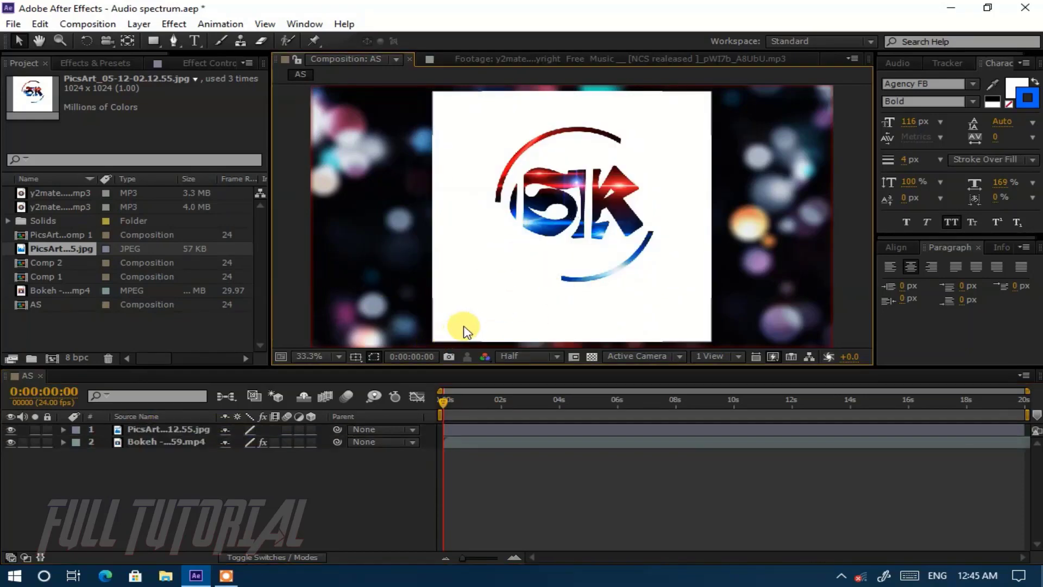
left_click_drag(434, 340, 472, 313)
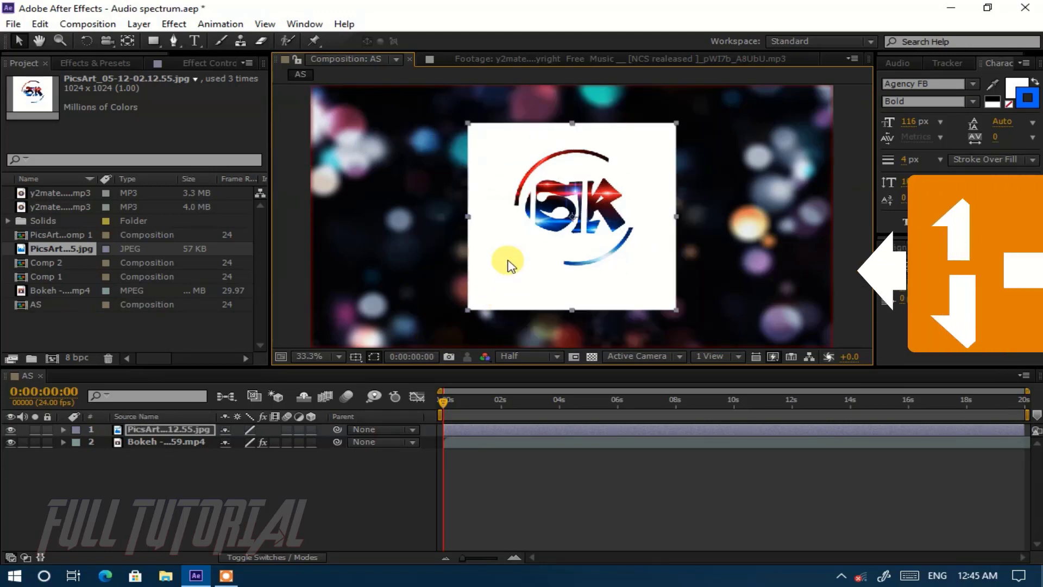
key("shift+Left")
key("shift+Left")
key("shift+Left")
key("shift+Left")
key("shift+Left")
key("shift+Left")
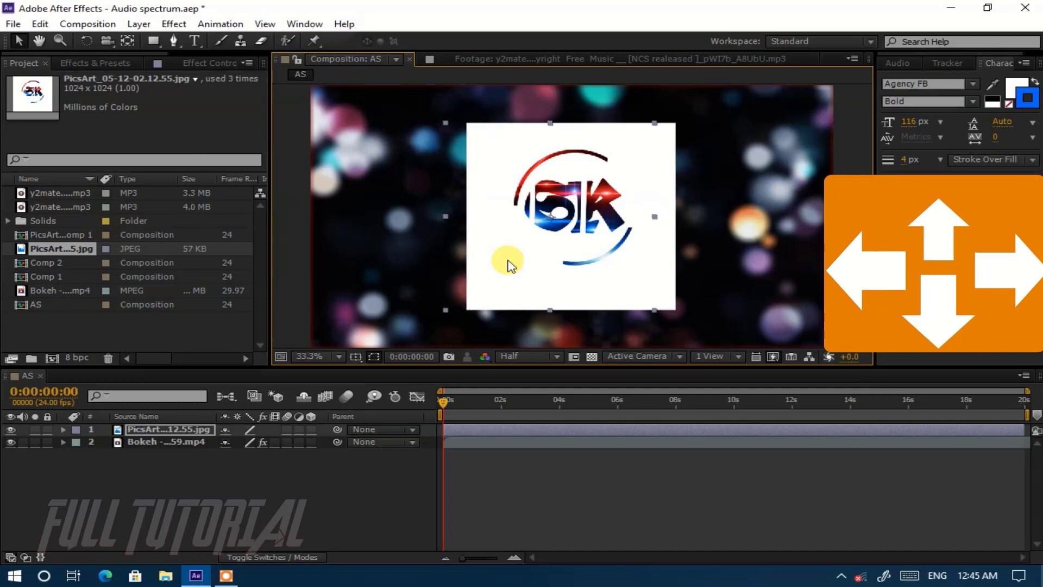
key("shift+Left")
key("shift+Left")
key("shift+Left")
key("shift+Left")
key("shift+Left")
key("shift+Left")
key("shift+Left")
key("shift+Left")
key("shift+Left")
key("shift+Left")
key("shift+Left")
key("shift+Left")
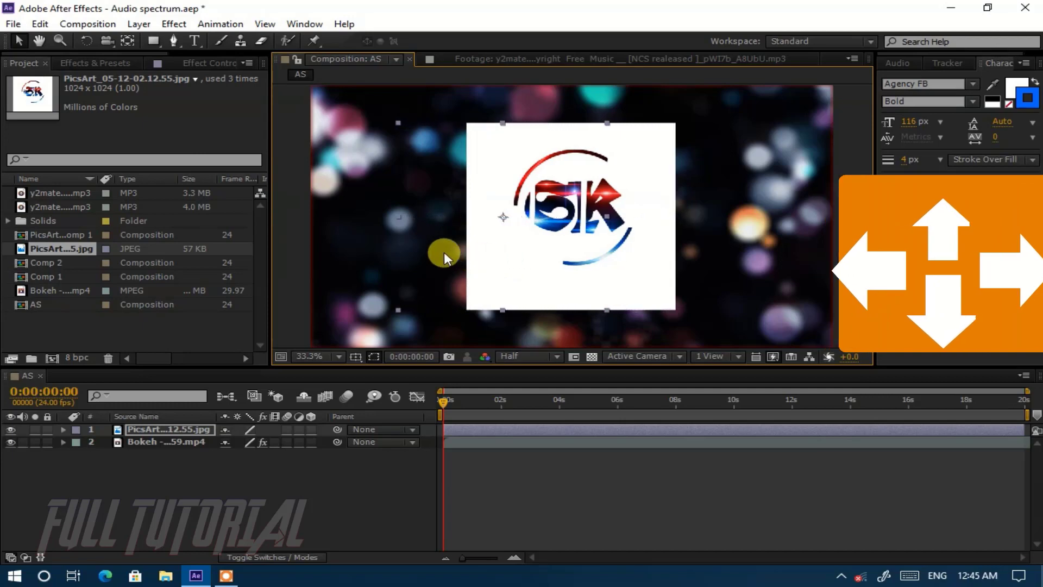
key("shift+Left")
key("shift+Left")
key("shift+Left")
key("shift+Left")
key("shift+Left")
key("shift+Left")
key("shift+Left")
key("shift+Left")
key("shift+Left")
key("shift+Left")
key("shift+Left")
key("shift+Left")
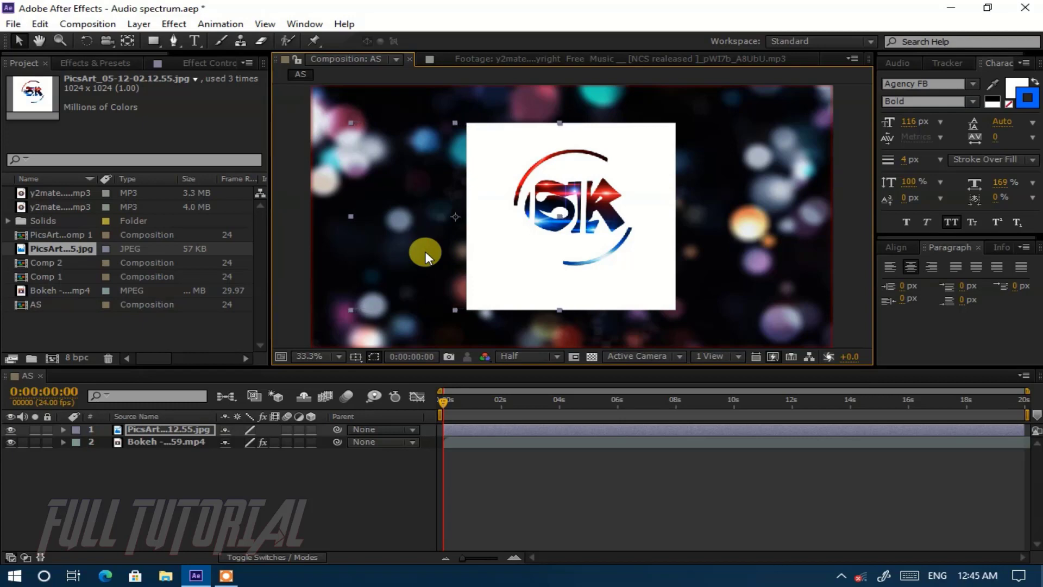
key("shift+Left")
key("shift+Left")
key("shift+Left")
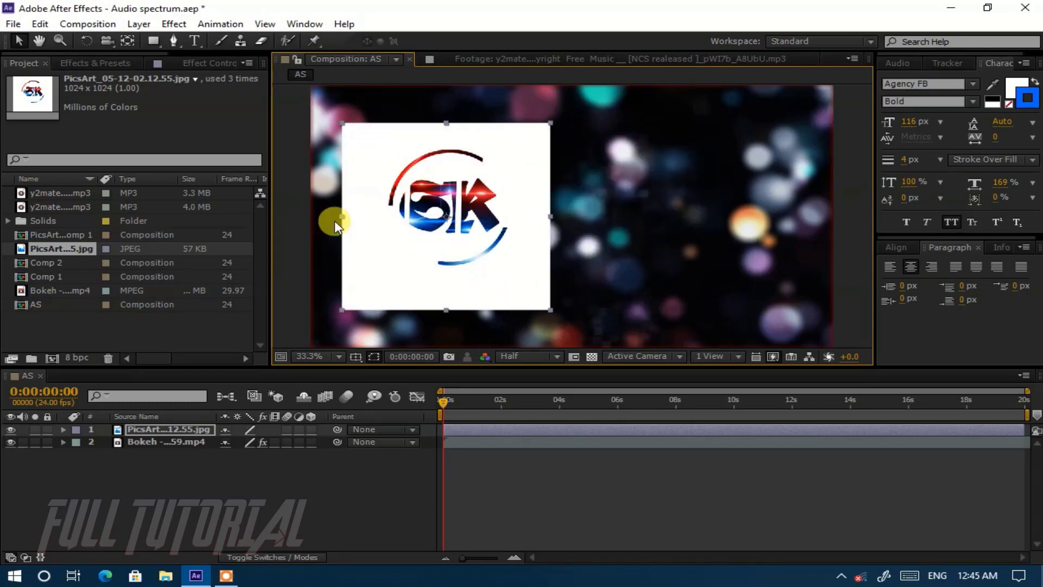
left_click(113, 476)
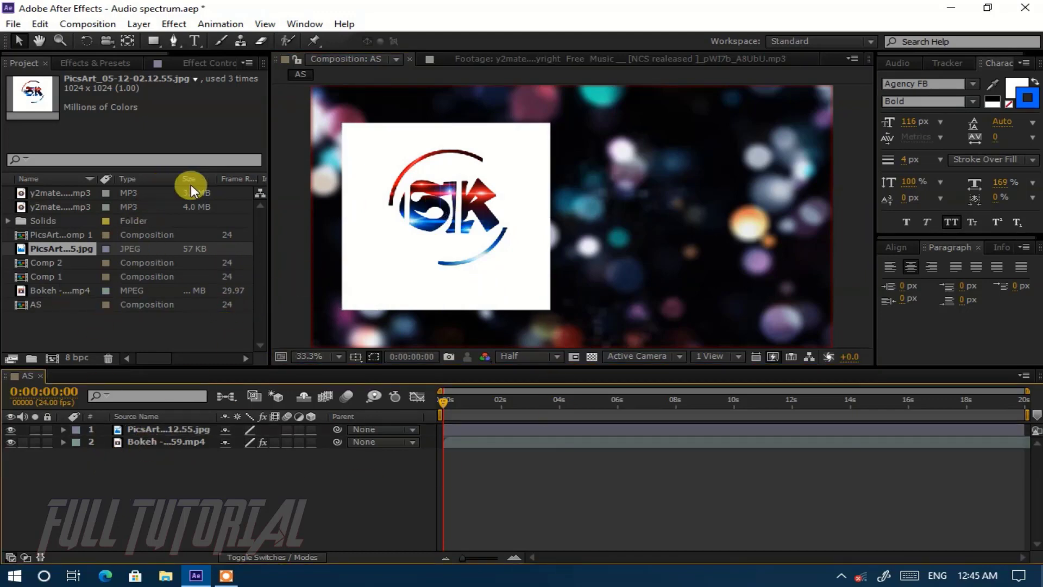
Create a 'FULL TUTORIAL' text layer right of the logo and colour it white.
left_click(194, 40)
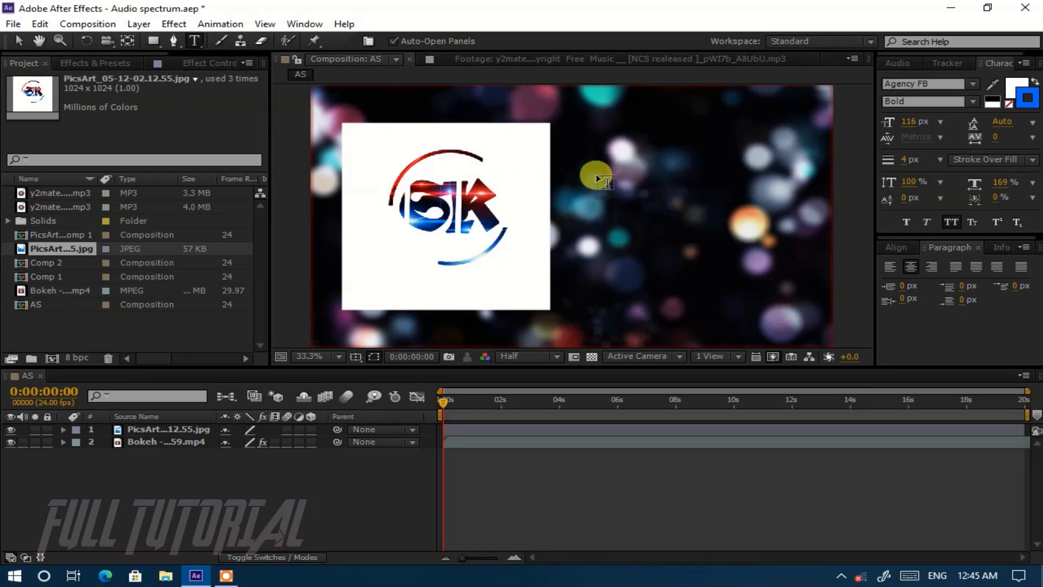
left_click(572, 181)
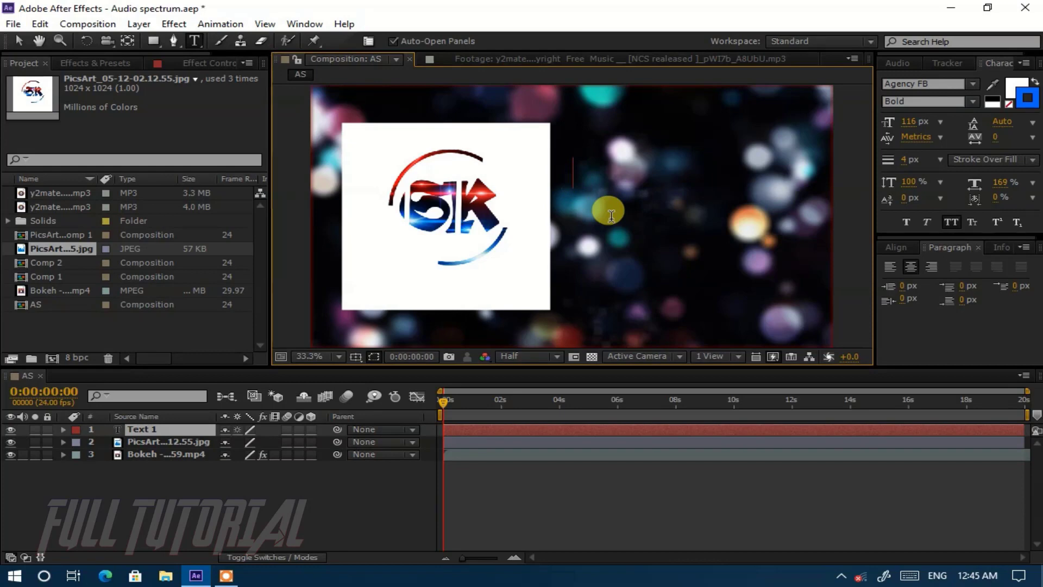
type("FULL ")
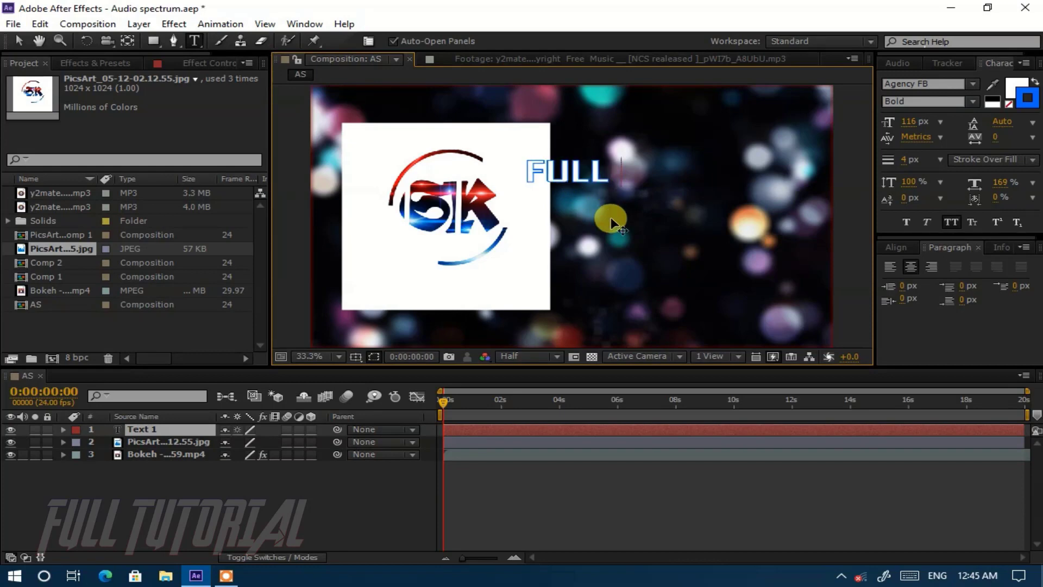
type("TUTO")
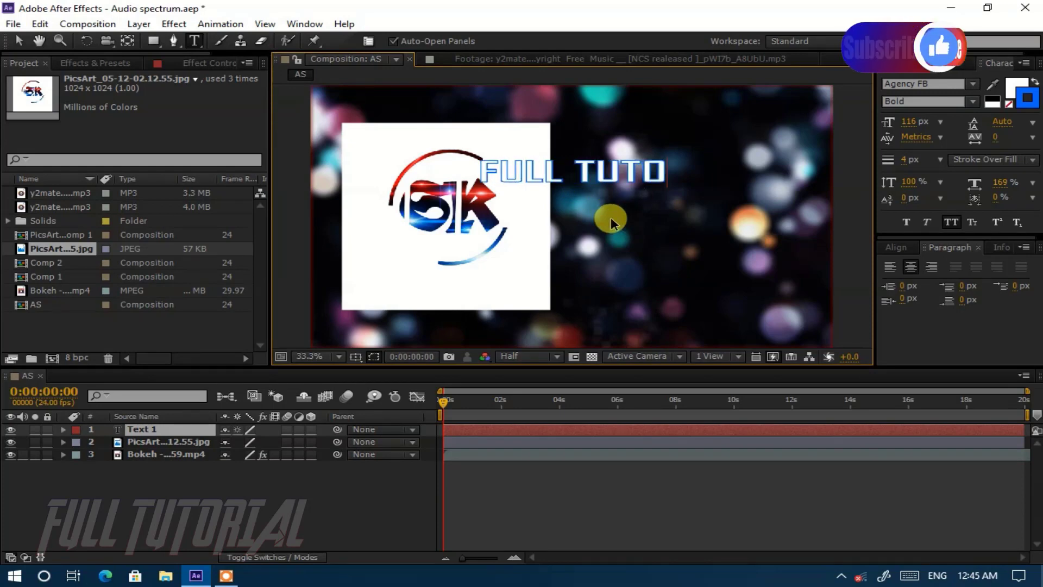
type("RIAL")
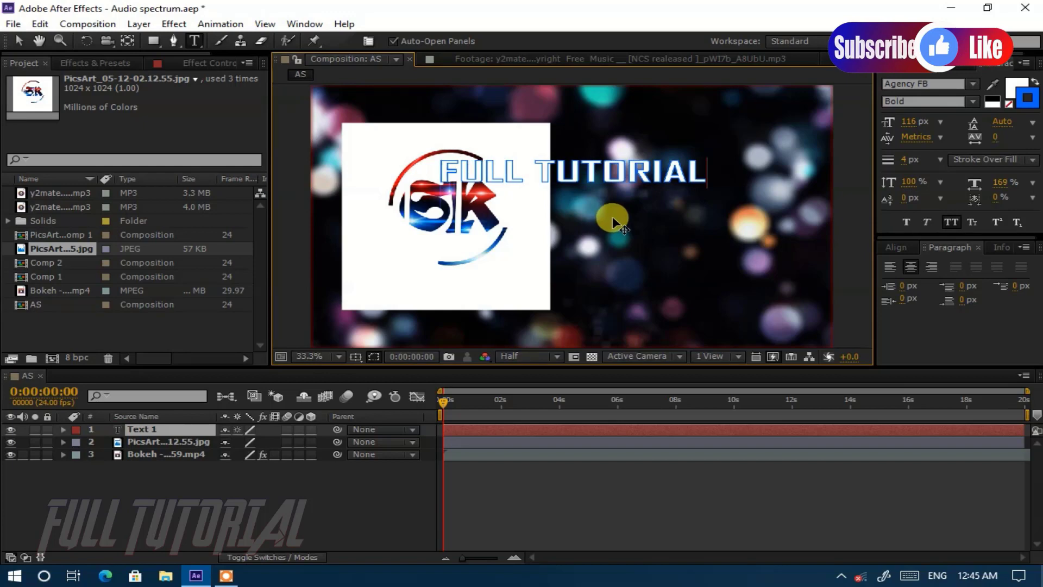
key("Escape")
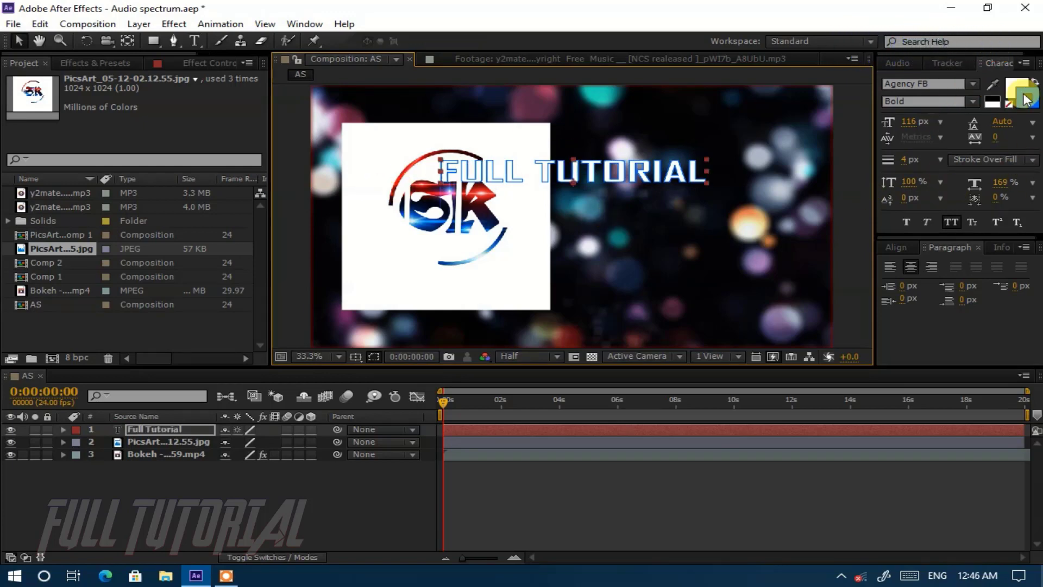
left_click(1025, 96)
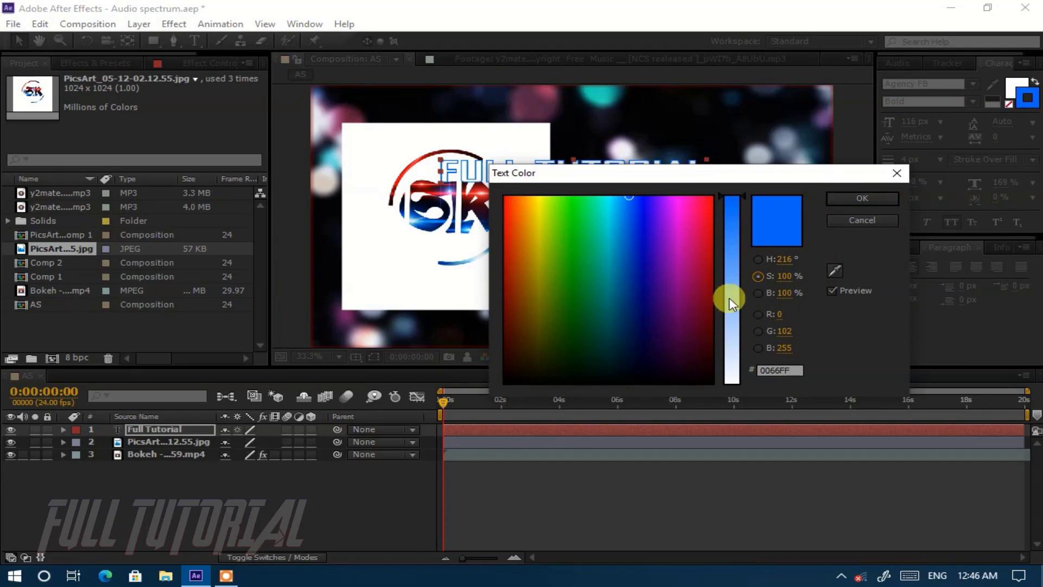
left_click_drag(729, 298, 729, 401)
left_click(845, 198)
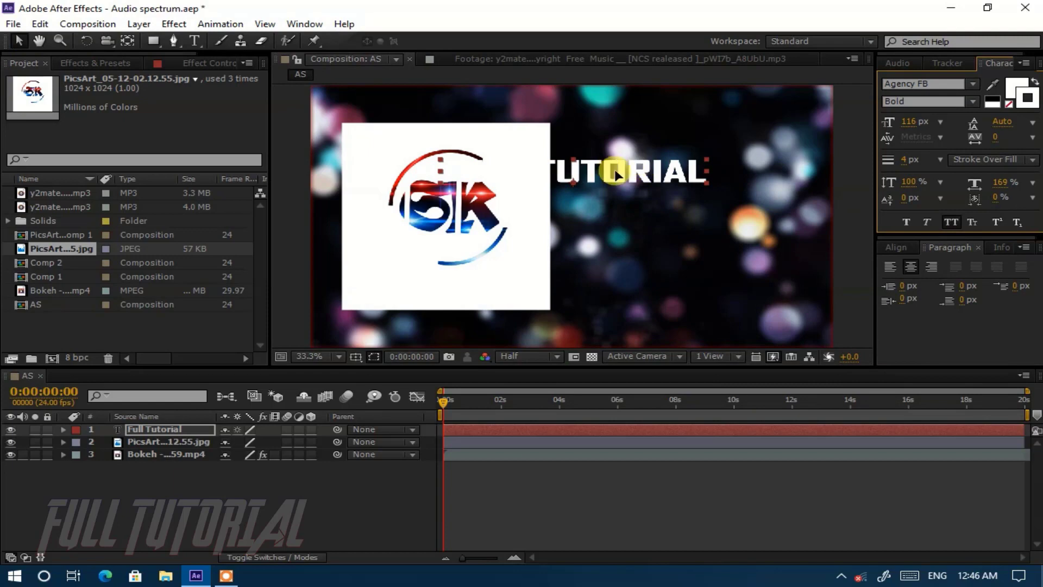
Position the title beside the logo, vertically centred in the composition.
left_click_drag(614, 169, 731, 219)
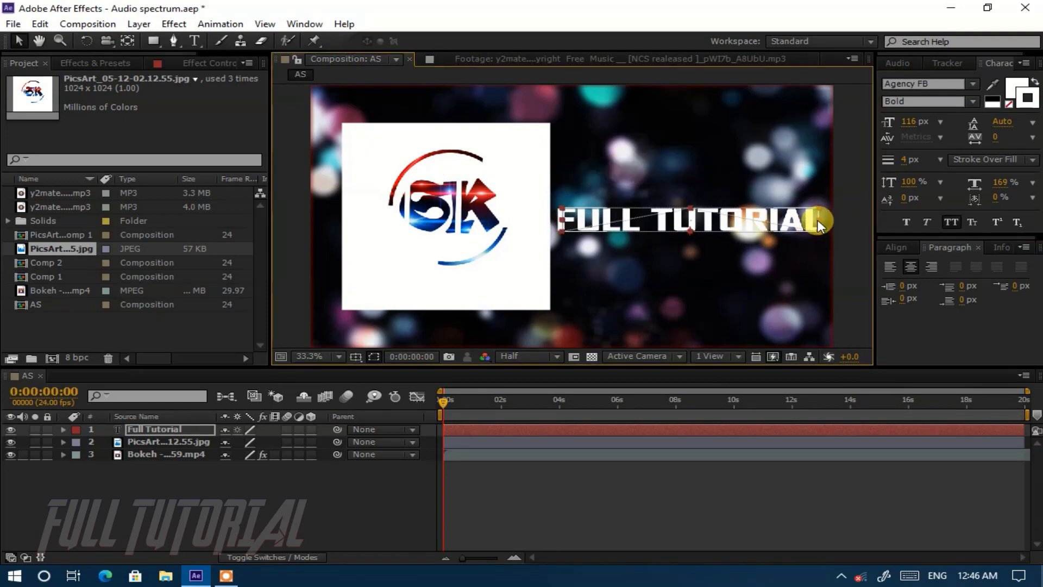
left_click(896, 247)
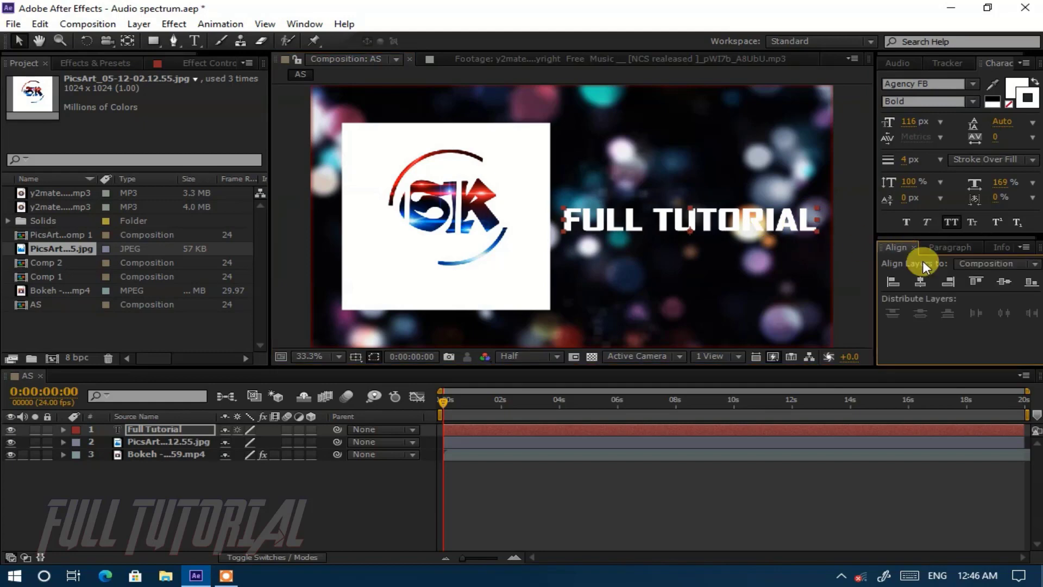
left_click(1000, 282)
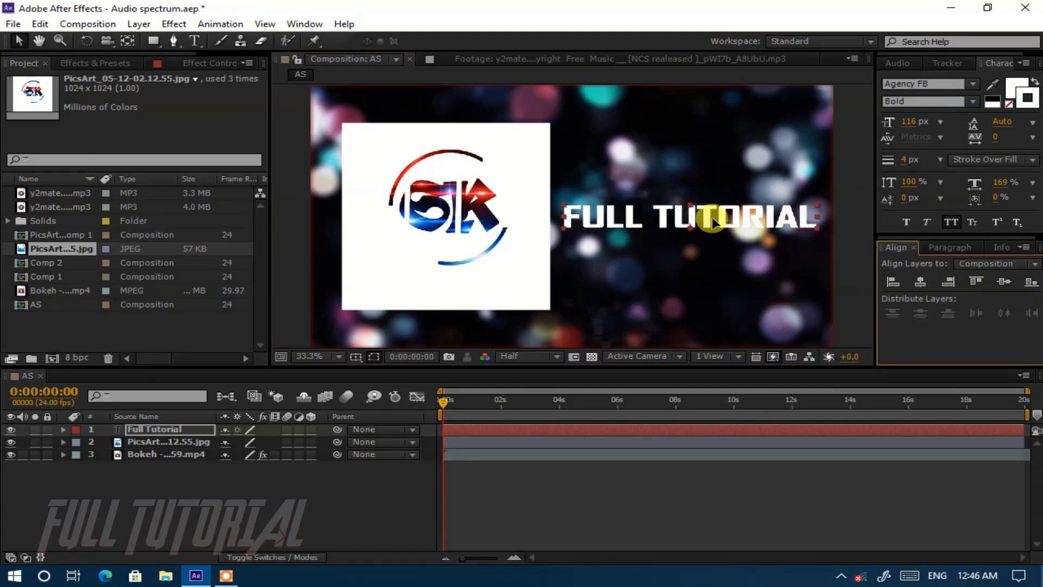
left_click_drag(712, 220, 712, 202)
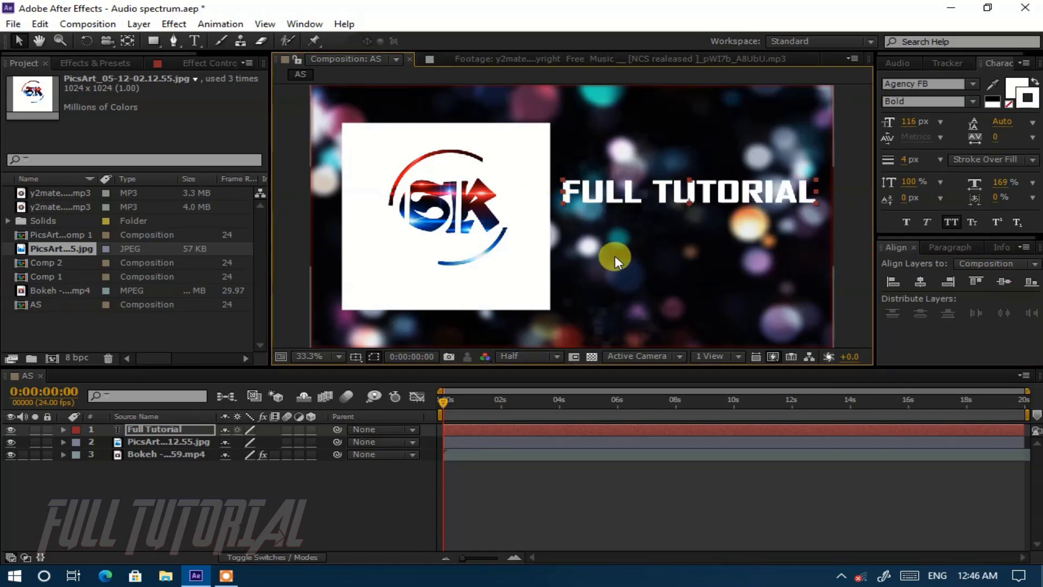
left_click(168, 510)
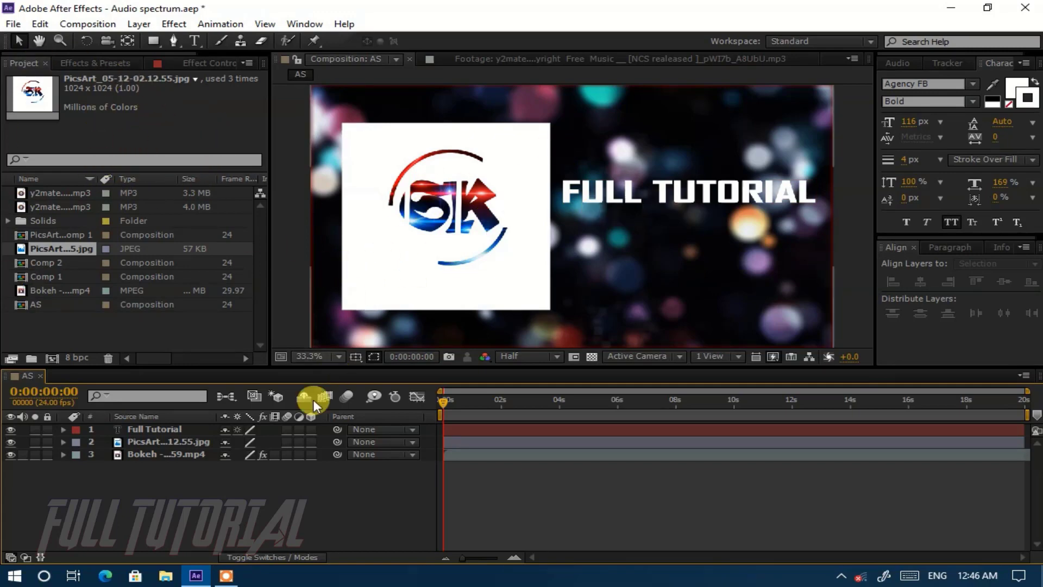
Create a 1920×1080 blue solid, Royal Blue Solid 2, with Ctrl+Y.
key("ctrl+y")
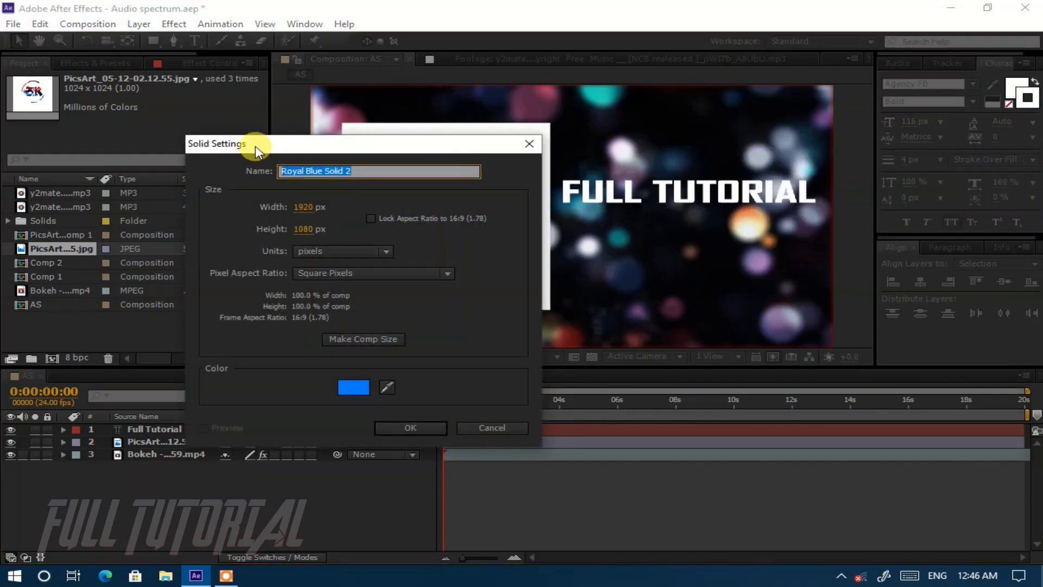
left_click_drag(256, 145, 364, 145)
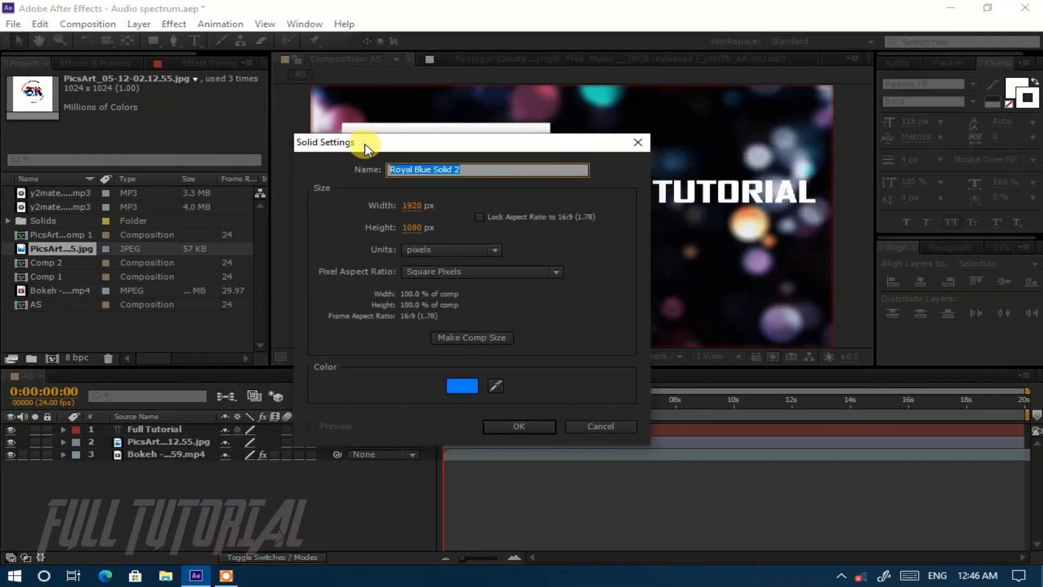
left_click(462, 384)
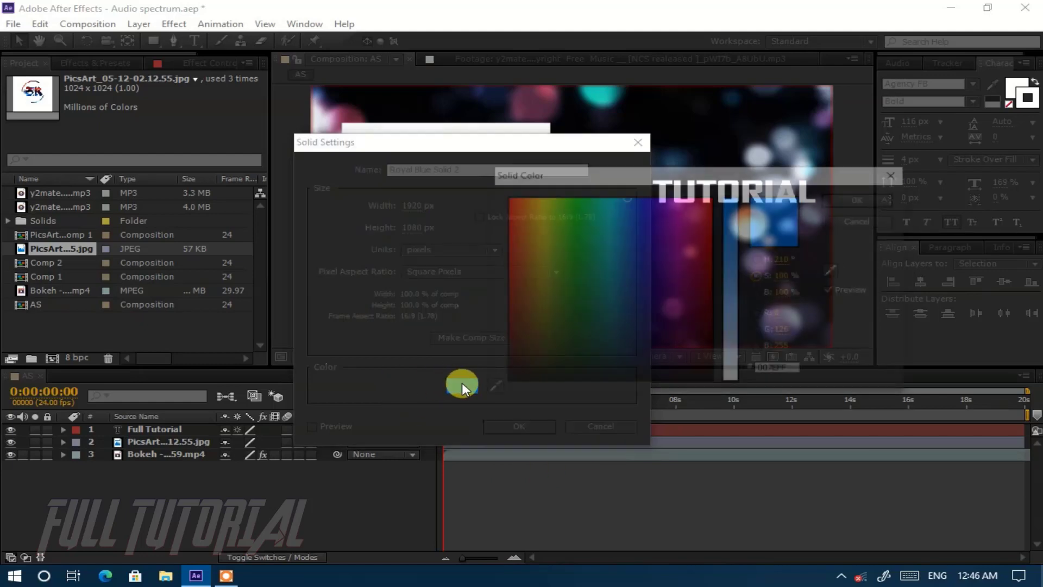
left_click(710, 197)
left_click(659, 298)
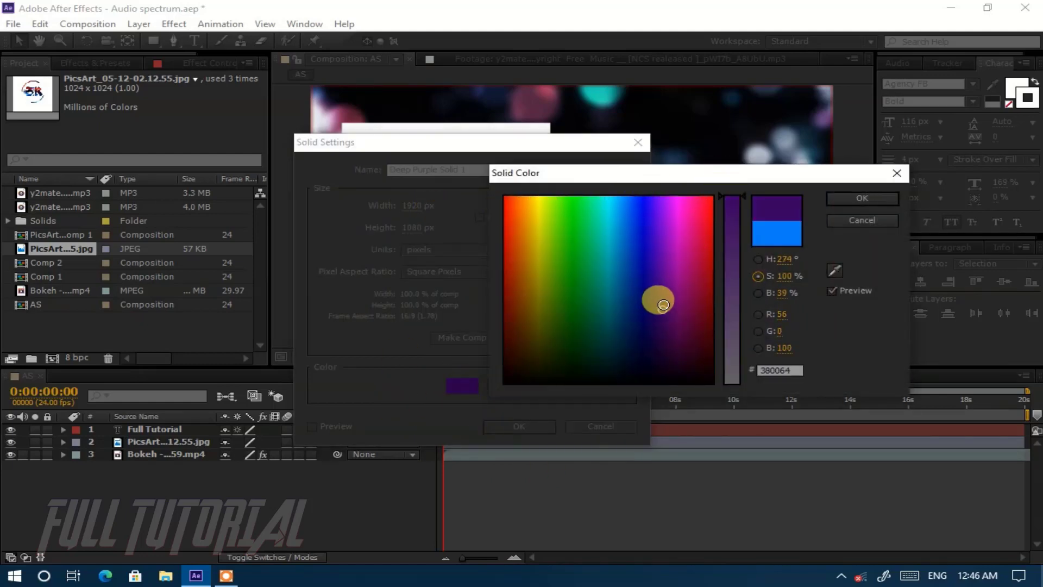
key("Return")
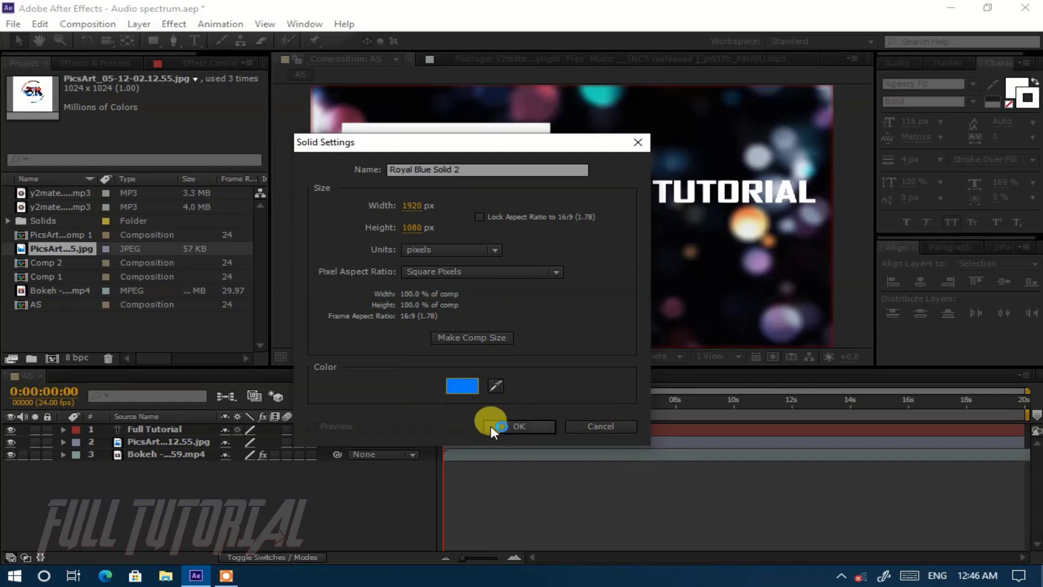
left_click(492, 426)
left_click(119, 320)
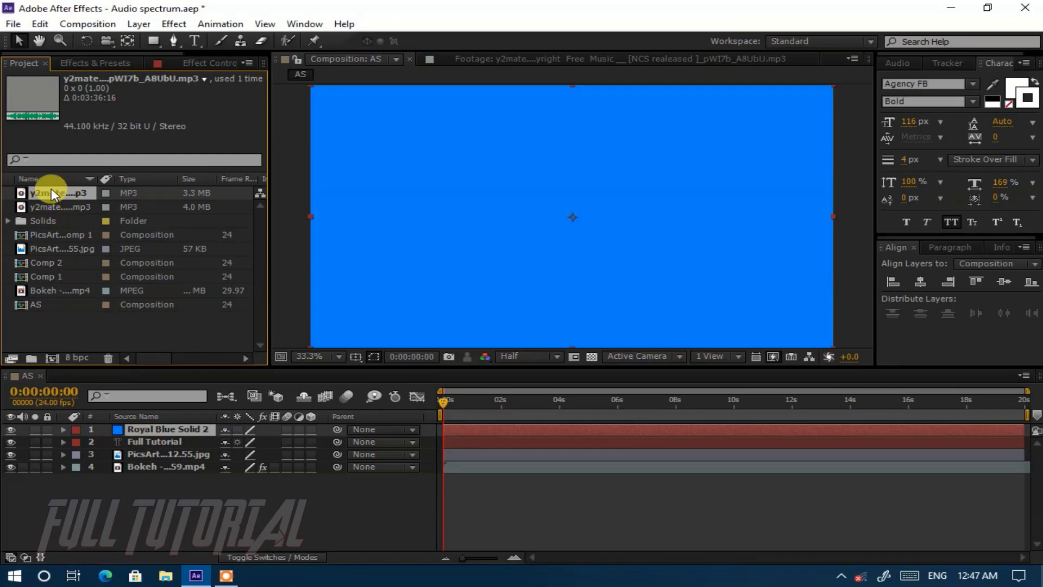
Add the y2mate MP3 to the timeline and apply Generate > Audio Spectrum to Royal Blue Solid 2.
left_click_drag(51, 191, 148, 483)
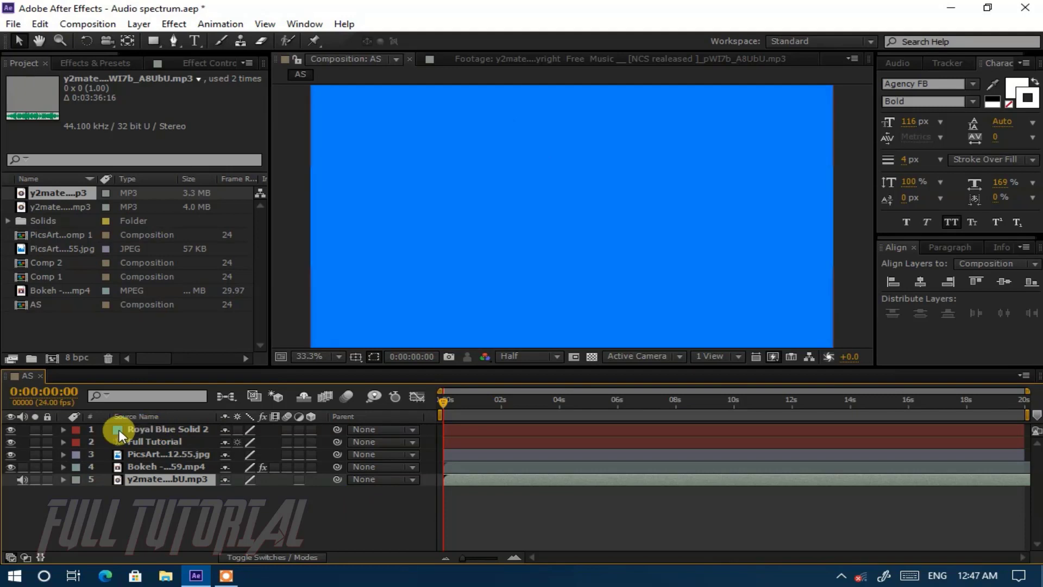
left_click(162, 428)
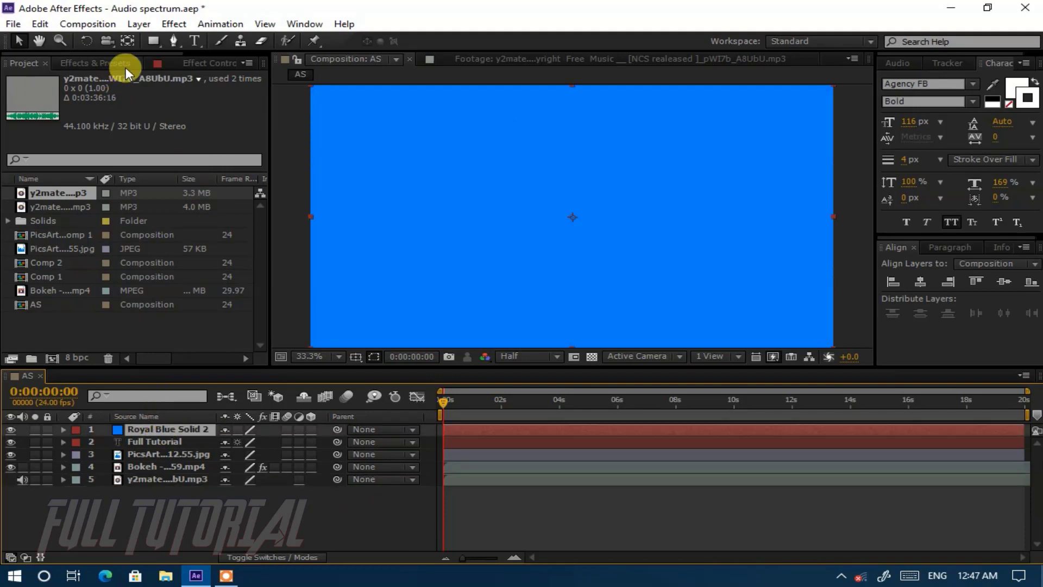
left_click(173, 24)
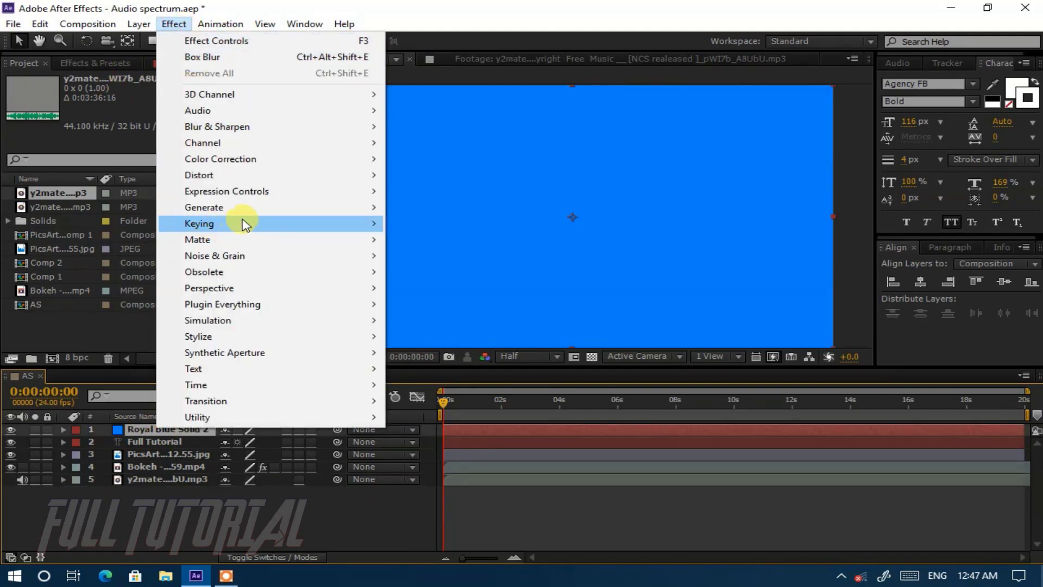
mouse_move(321, 207)
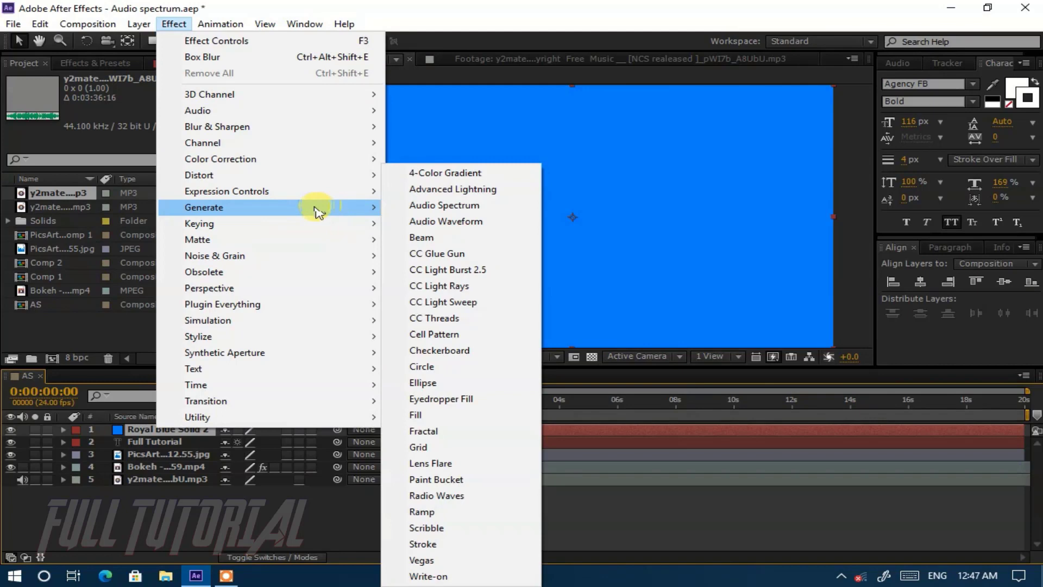
left_click(458, 205)
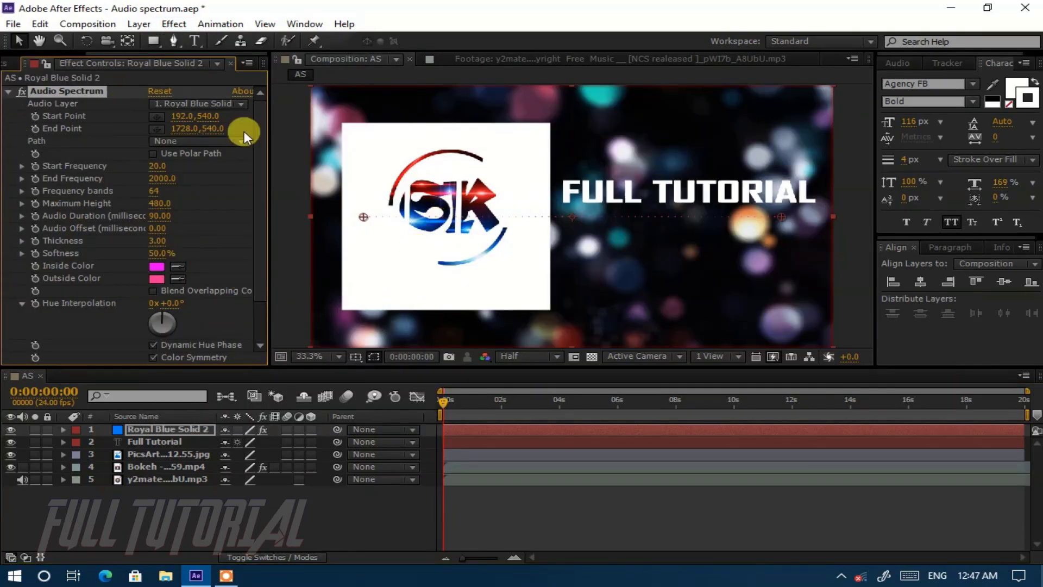
Drive the spectrum from the y2mate track with frequencies 400 to 800.
left_click(213, 103)
left_click(223, 206)
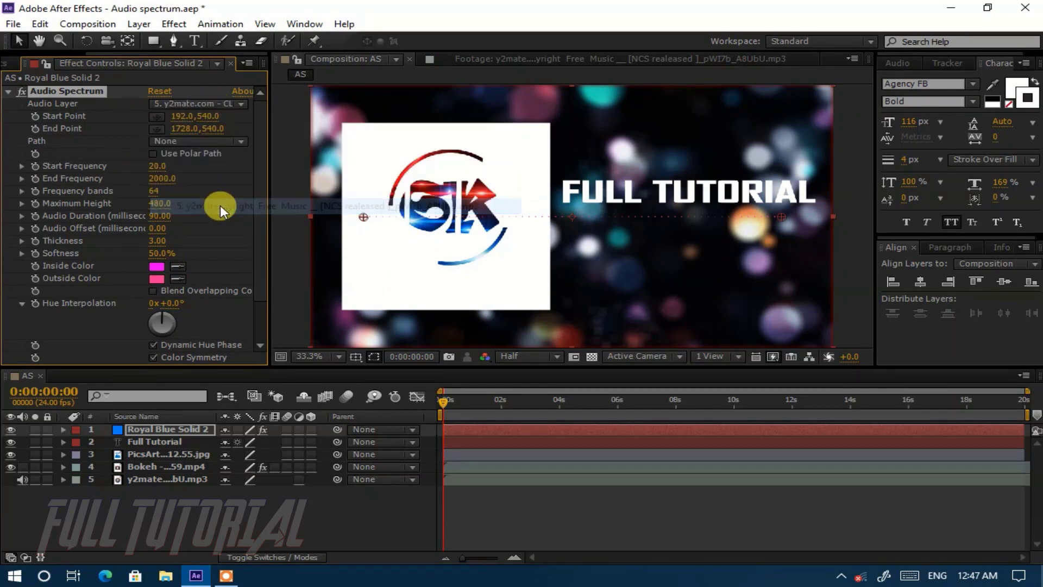
left_click(159, 165)
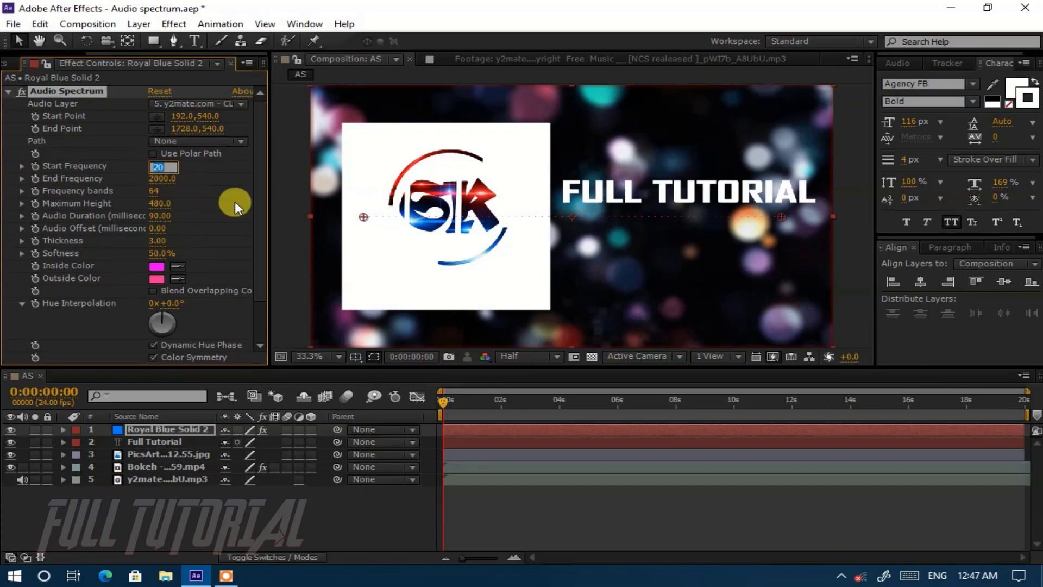
type("400")
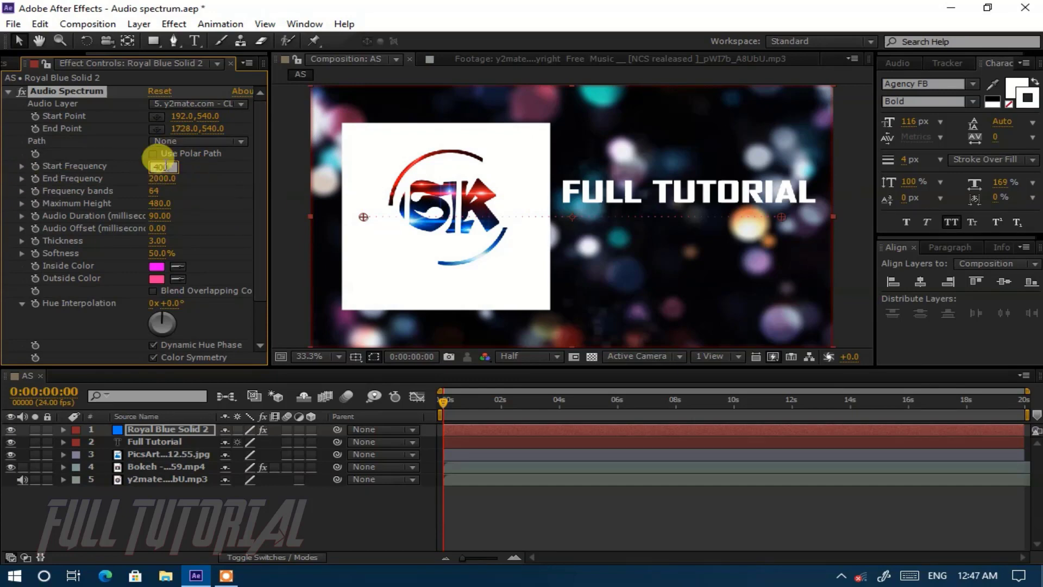
key("Tab")
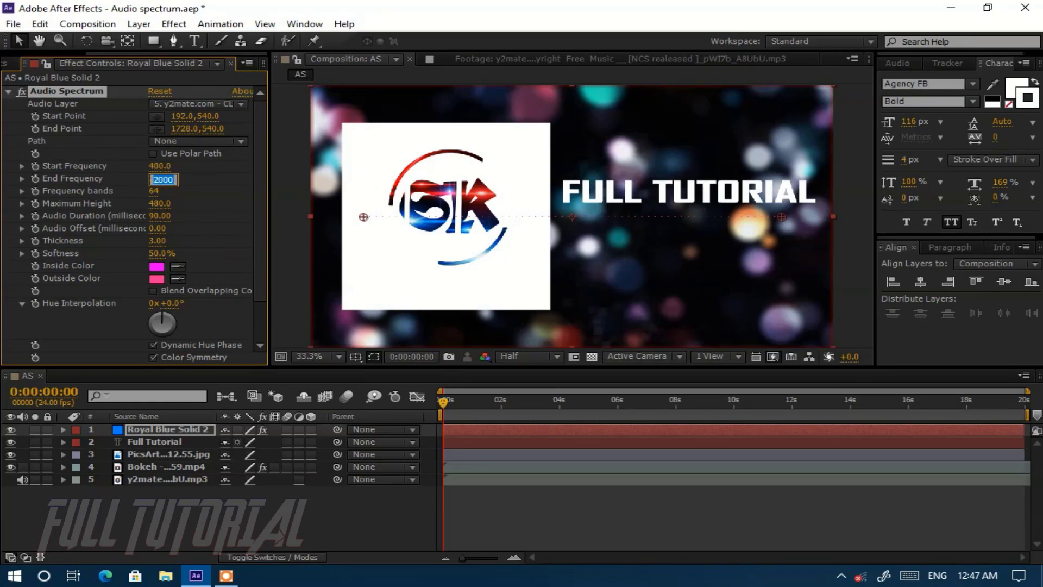
type("80")
left_click(188, 198)
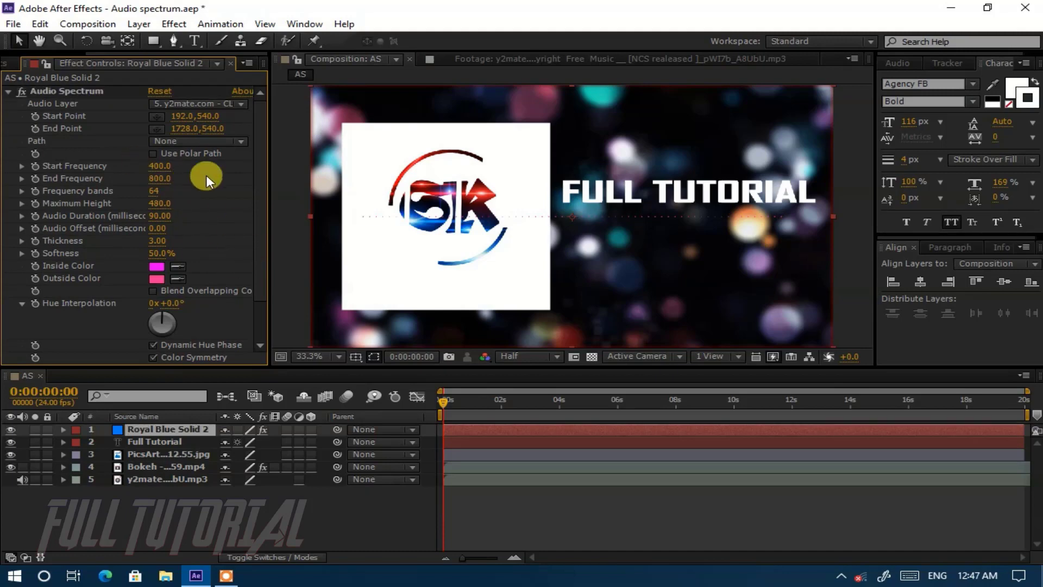
Set Frequency bands to 32, Maximum Height to 5000 and Thickness to 15.
left_click(150, 191)
type("32")
left_click(155, 203)
type("500")
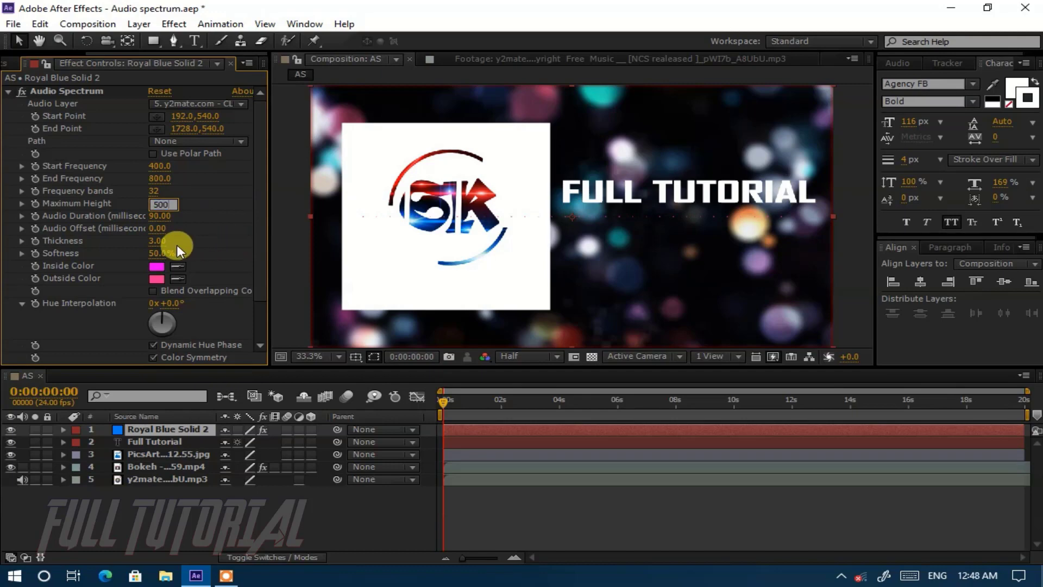
type("0")
key("Return")
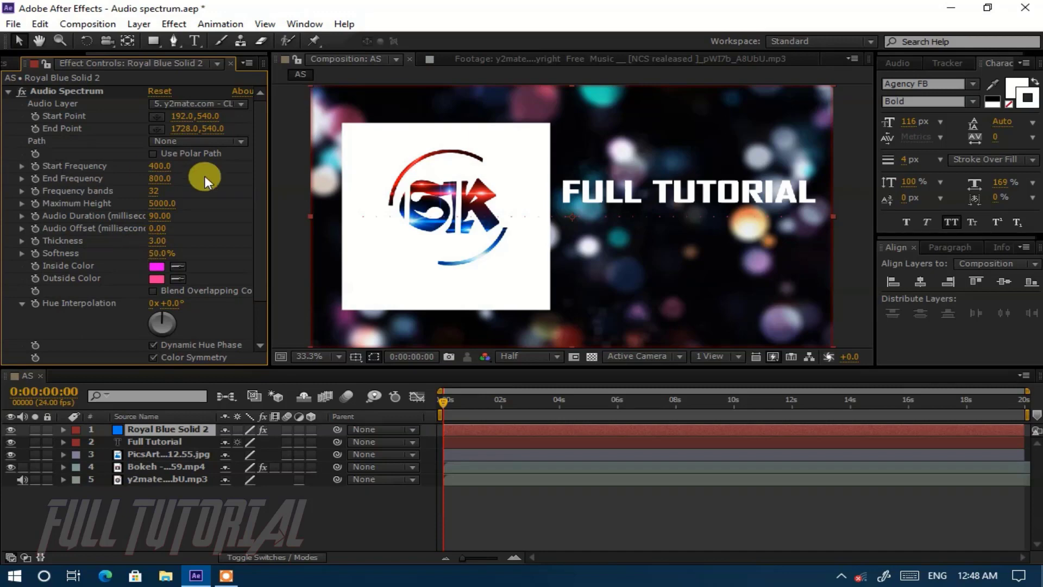
left_click(157, 241)
key("Return")
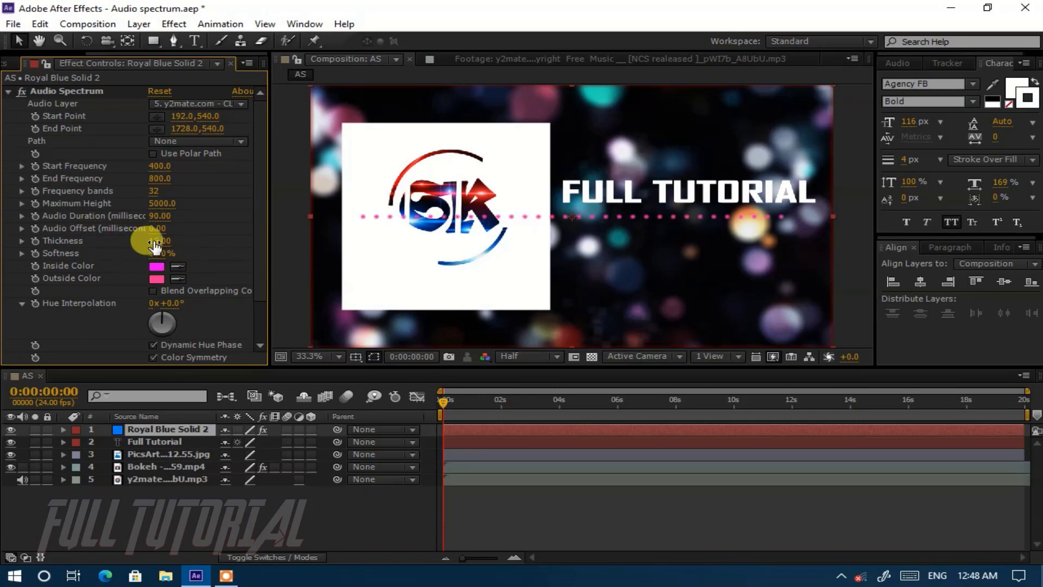
Set spectrum Softness to 0% and both Inside and Outside Color to white.
left_click(158, 253)
type("0")
key("Return")
left_click(157, 265)
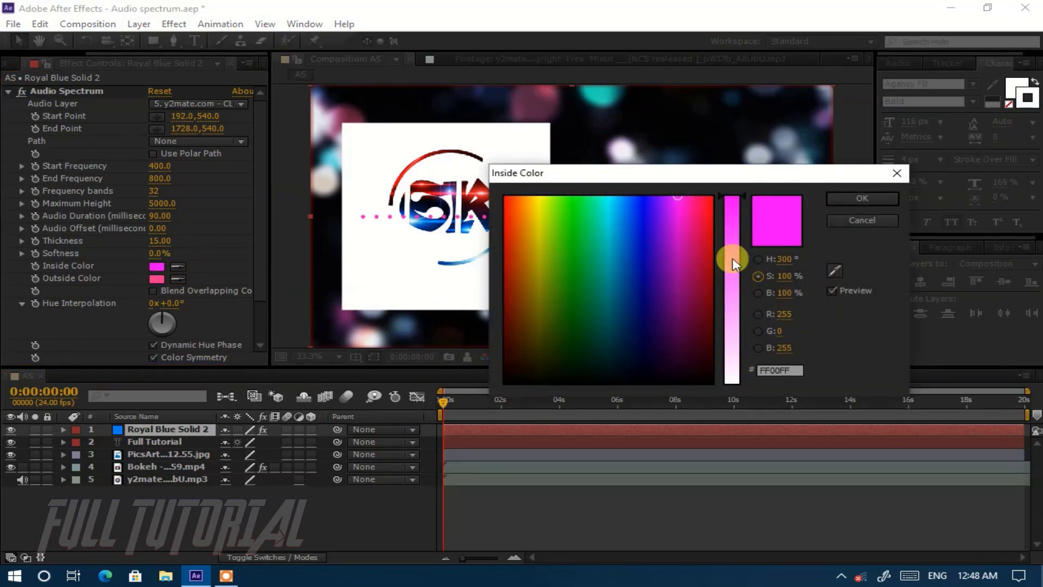
left_click_drag(728, 218, 729, 401)
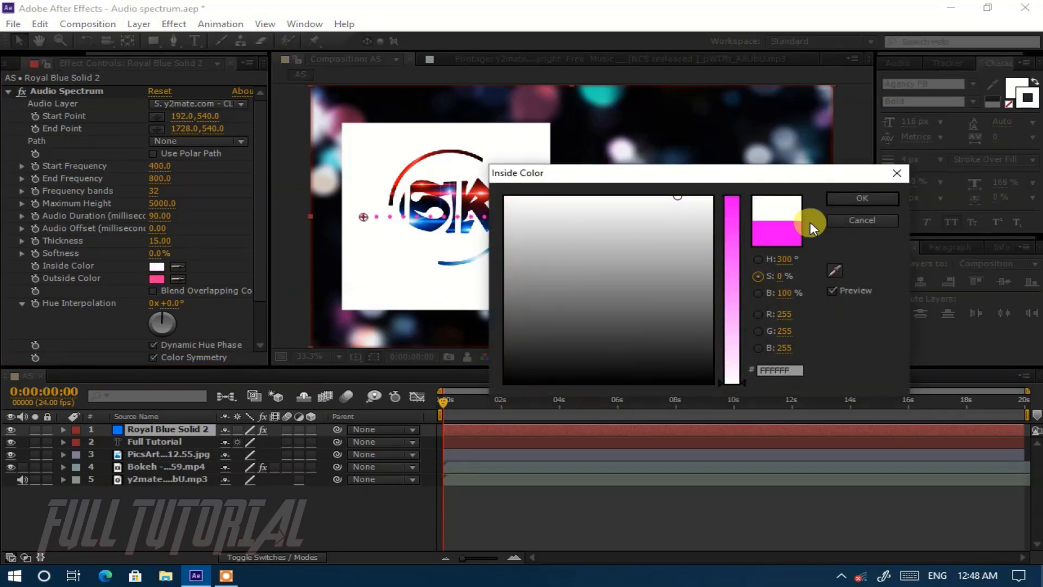
left_click(827, 202)
left_click(157, 278)
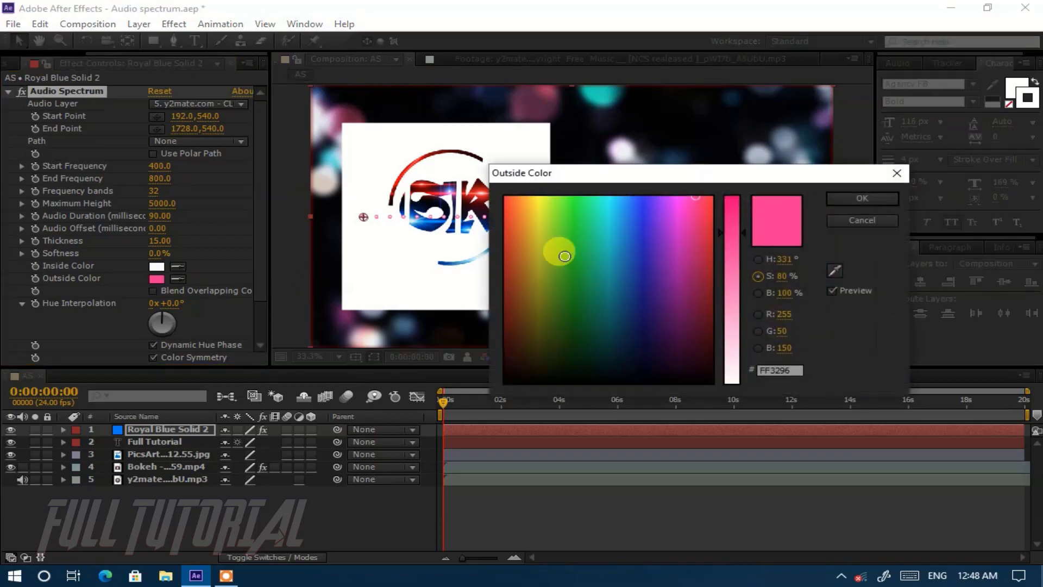
left_click_drag(729, 210, 752, 386)
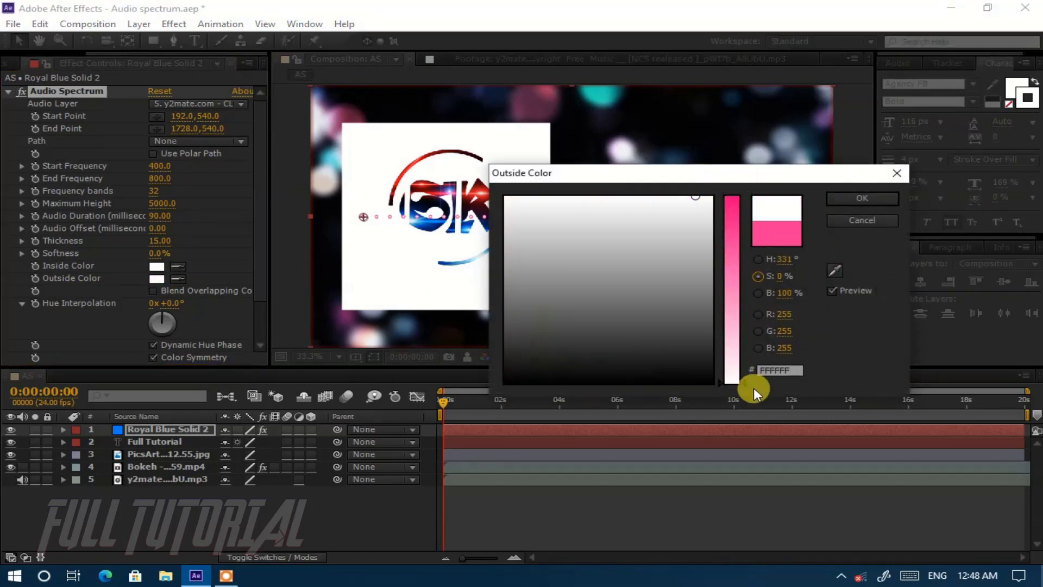
left_click(866, 198)
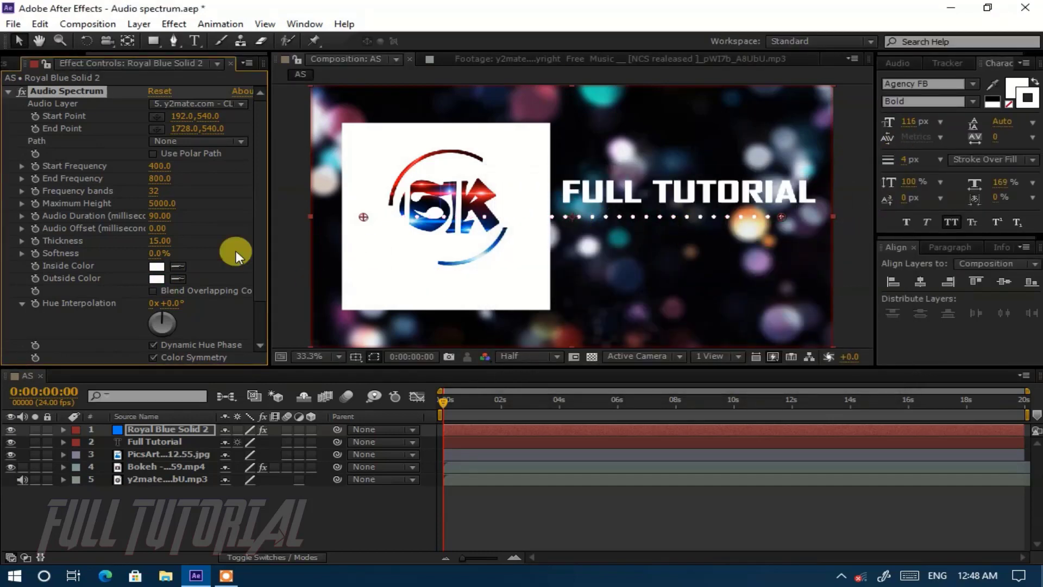
Increase the spectrum Thickness to 25.
left_click(160, 243)
type("20")
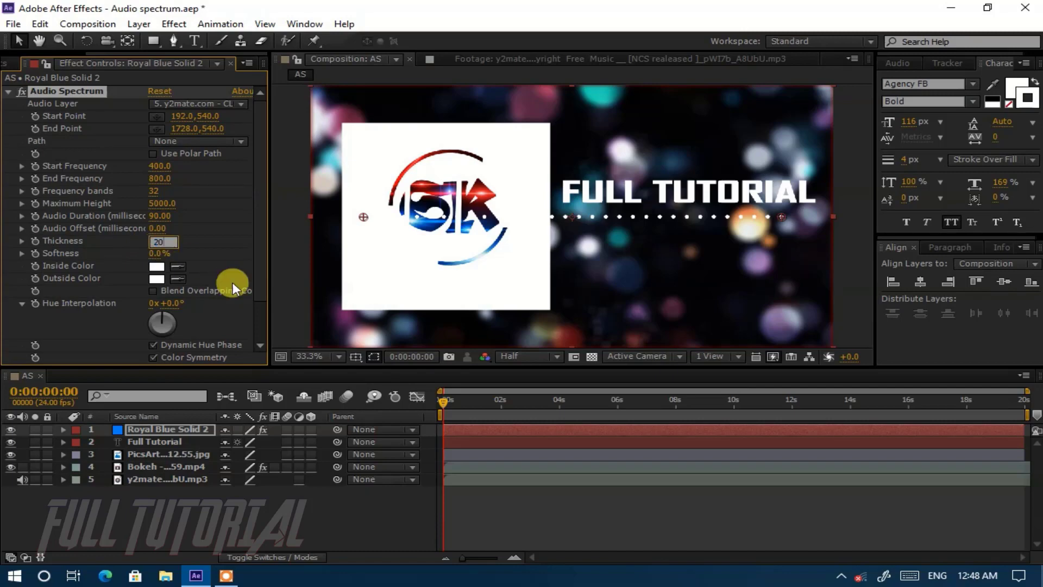
left_click(214, 265)
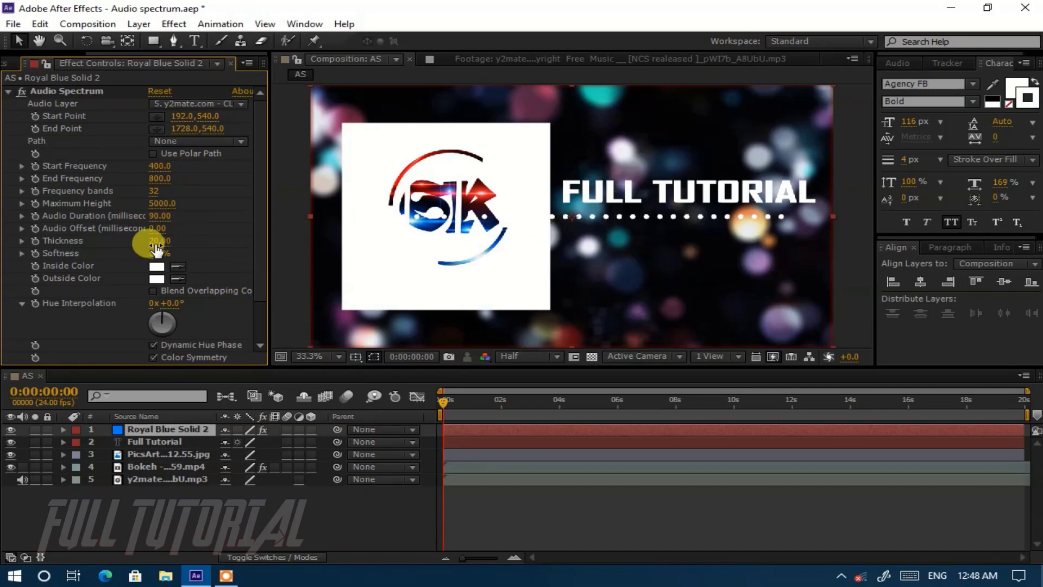
left_click(159, 241)
type("25")
left_click(201, 253)
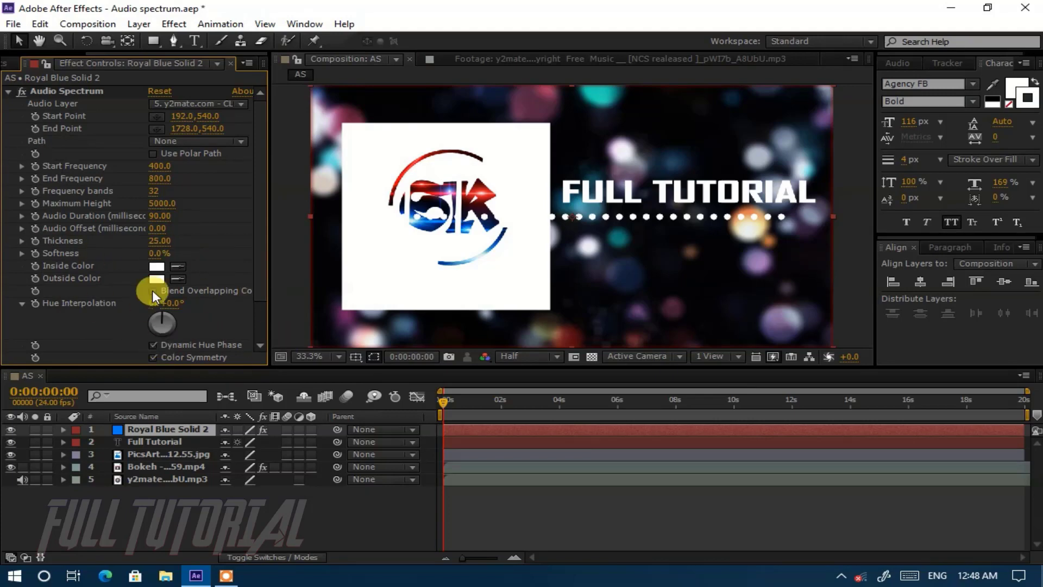
Change Audio Spectrum Side Options from Side A & B to Side A.
scroll(188, 287, "down", 2)
scroll(189, 292, "down", 2)
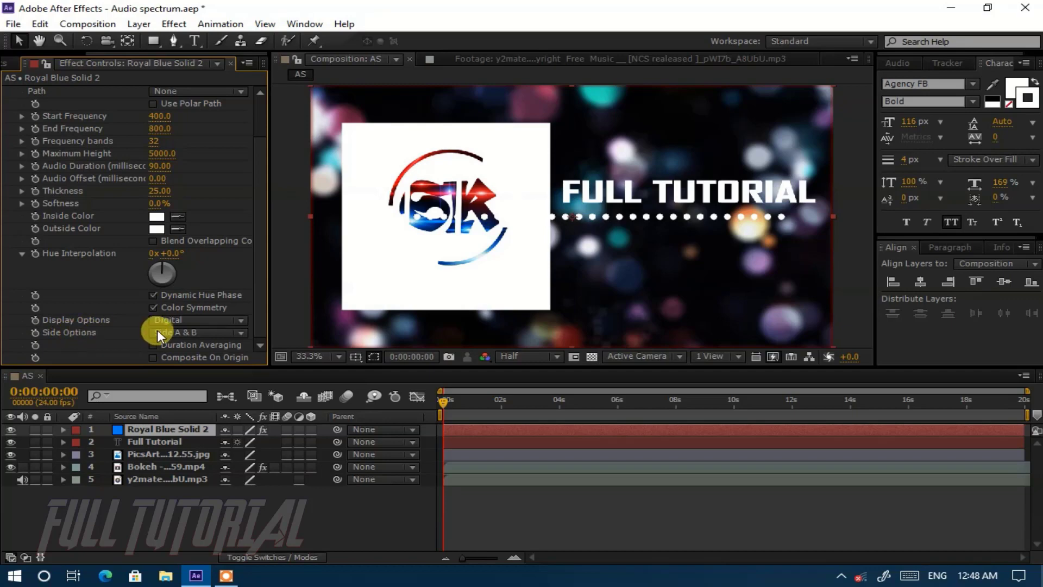
left_click(161, 332)
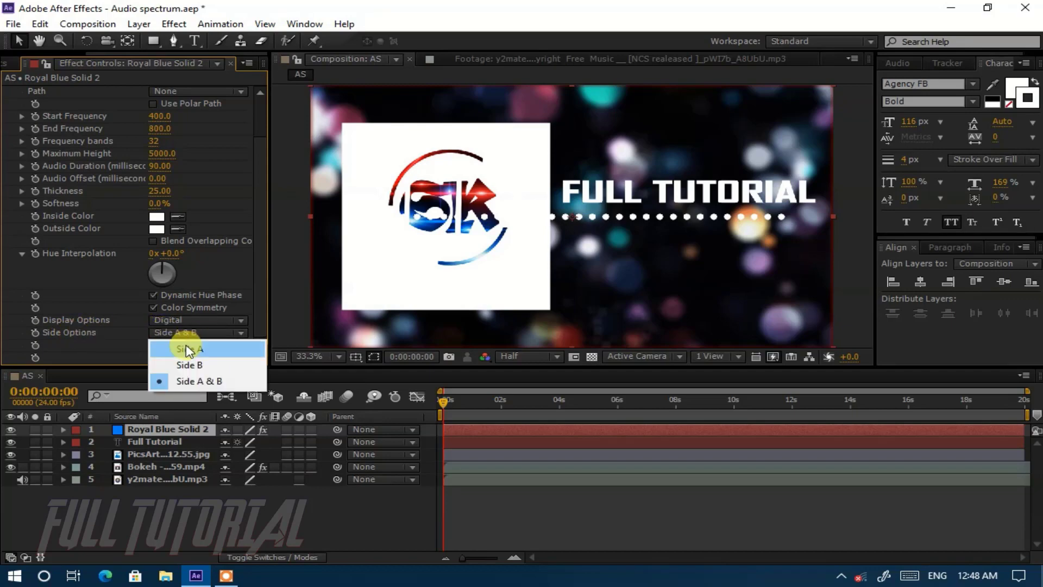
left_click(186, 347)
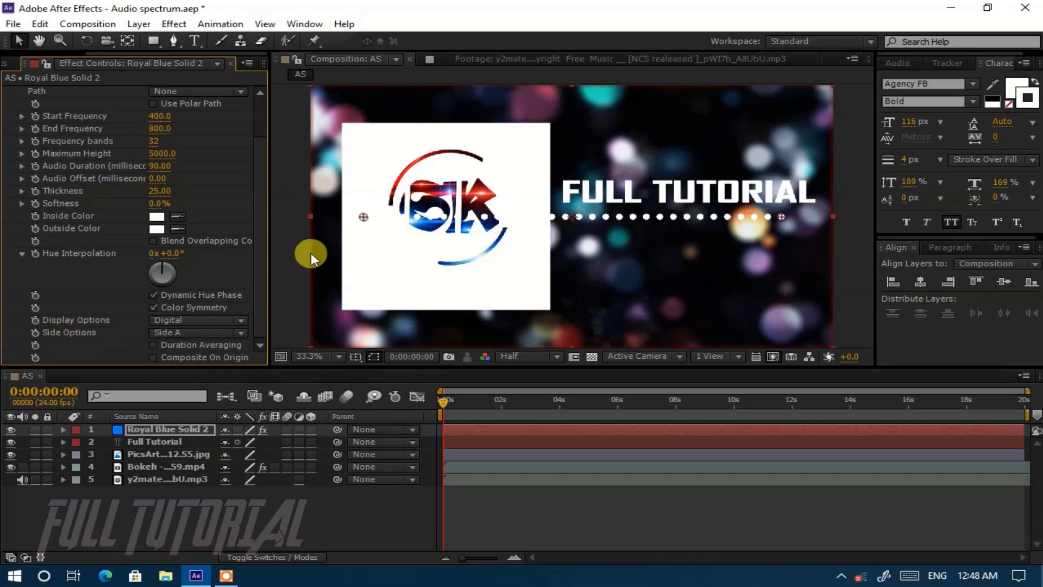
scroll(121, 249, "up", 3)
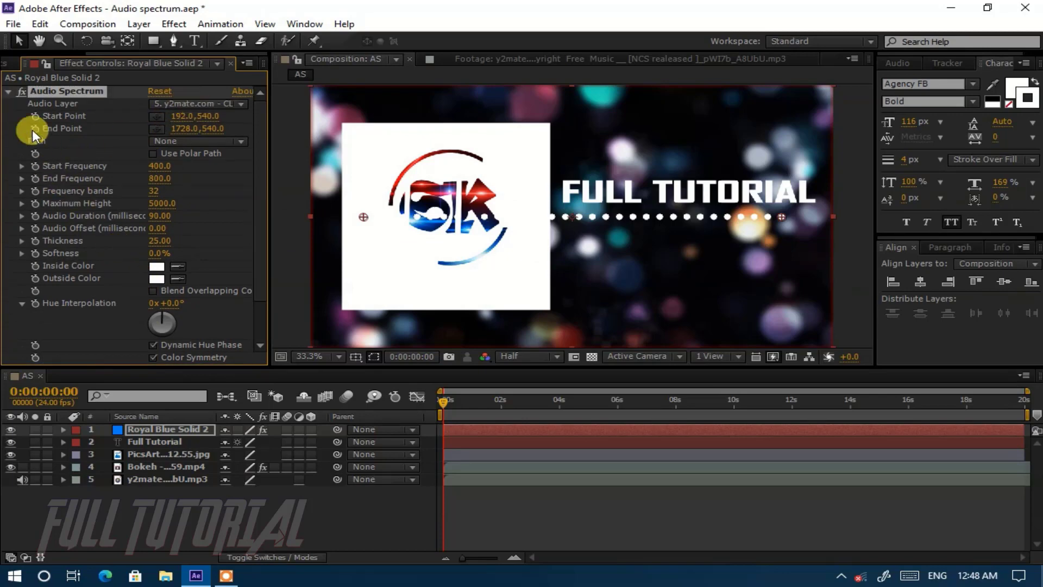
Move the spectrum's start point to the logo's bottom-right corner and its end point level to the right.
left_click(157, 117)
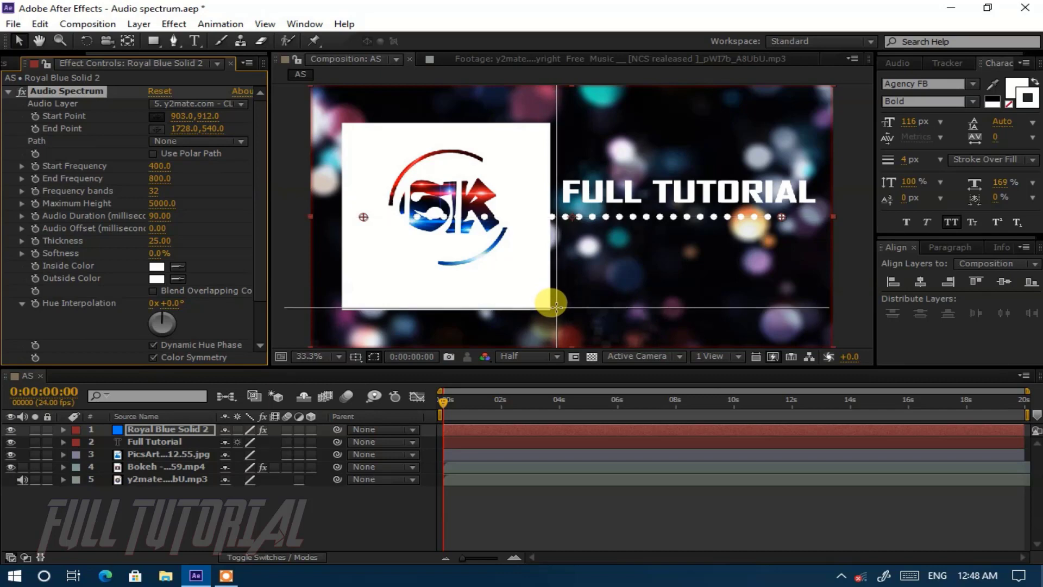
left_click(555, 305)
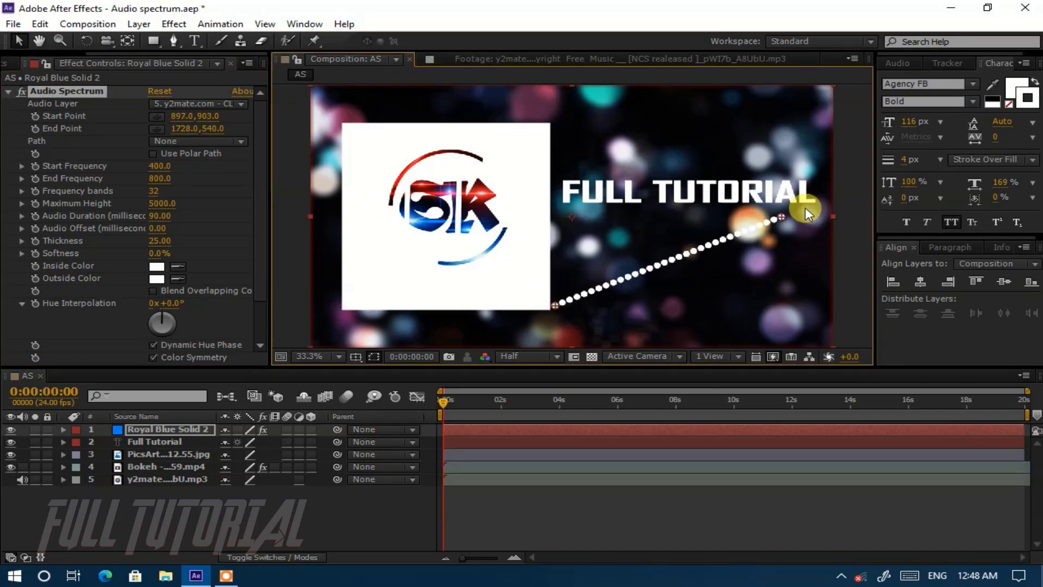
left_click(224, 183)
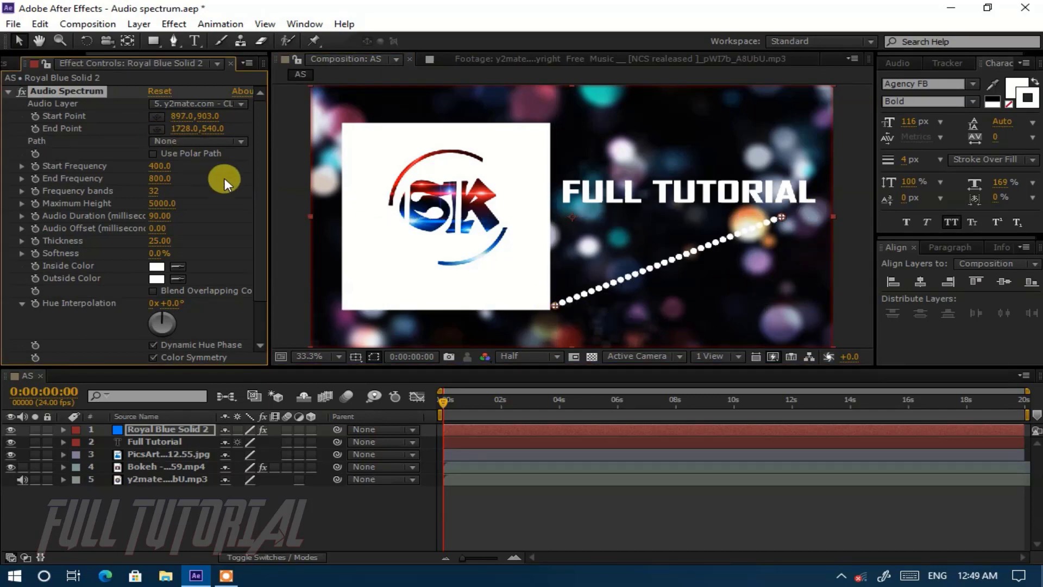
left_click(157, 128)
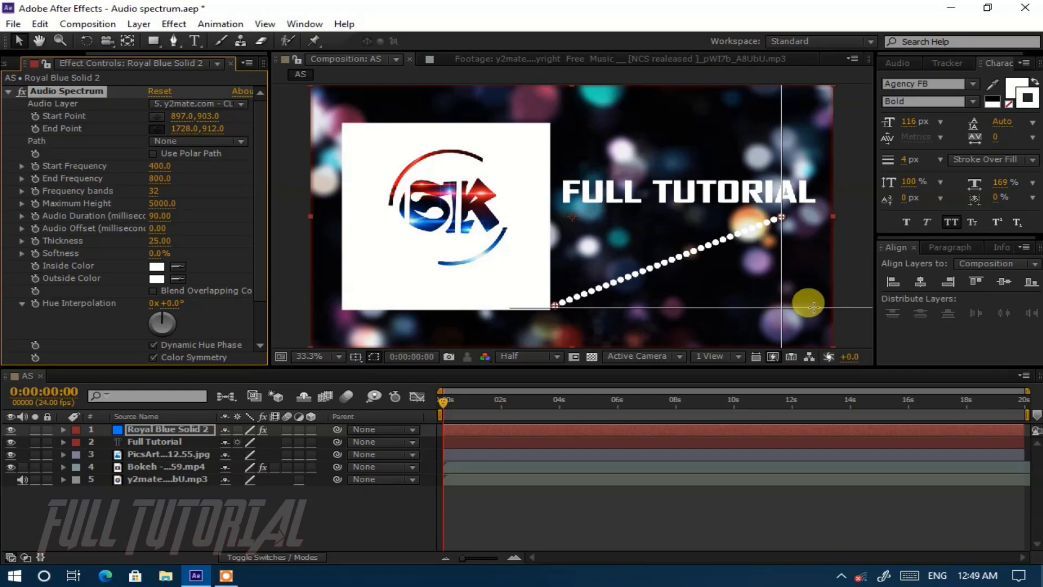
left_click(814, 307)
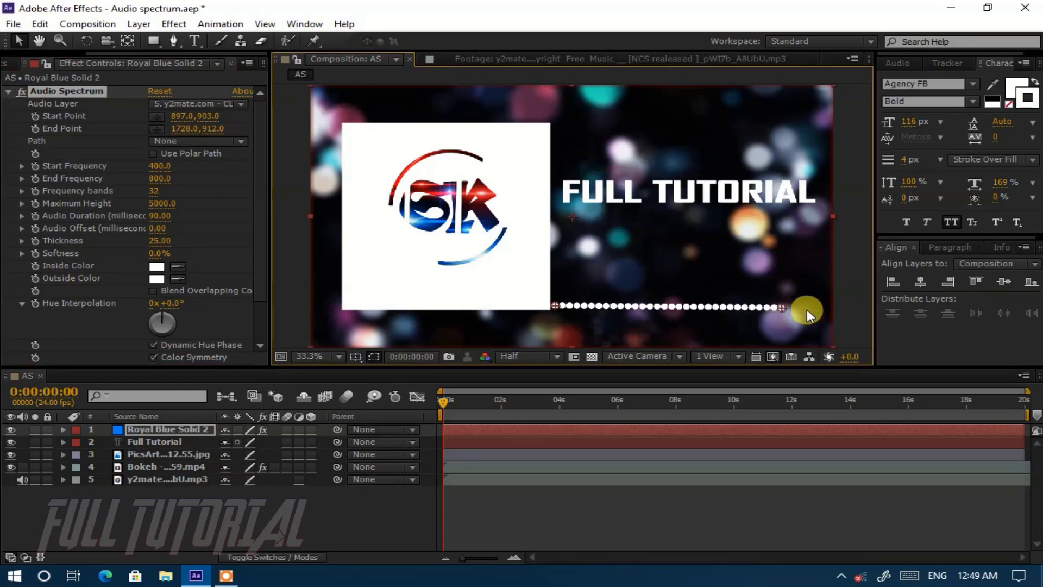
left_click(156, 129)
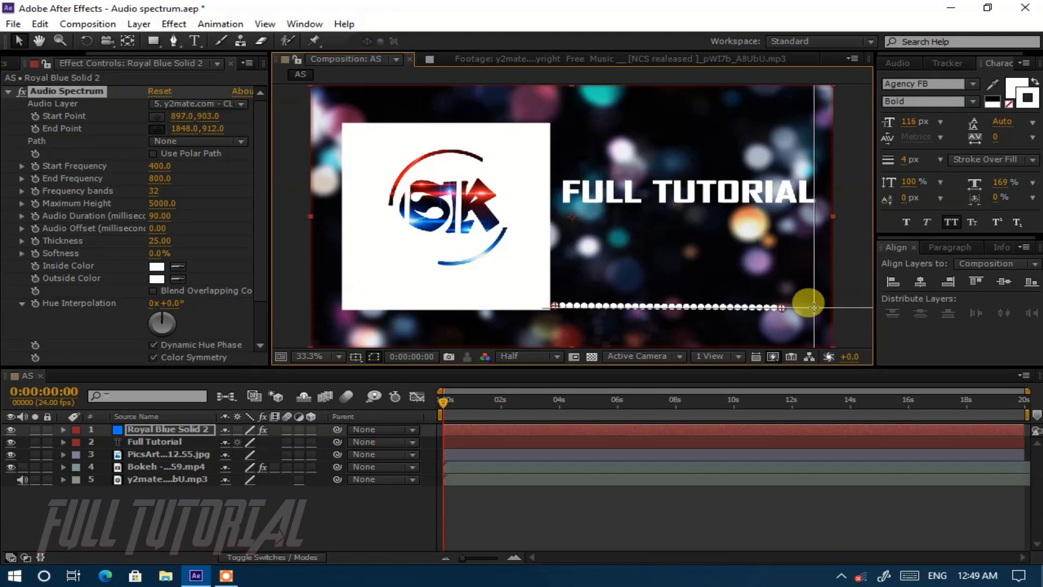
Move the spectrum's end point to 1848,912 and preview it animating to the music.
left_click(814, 307)
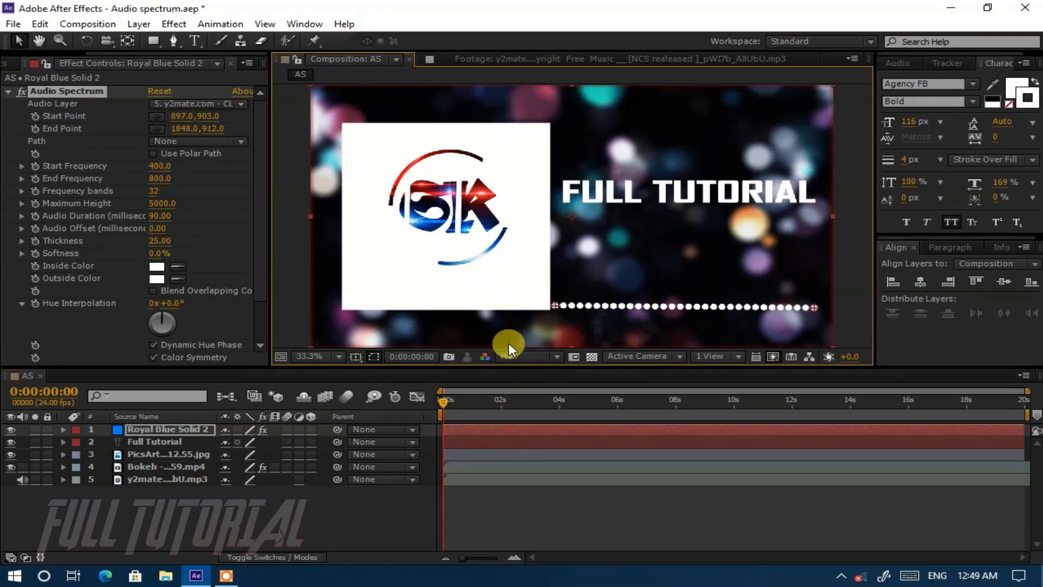
left_click(320, 525)
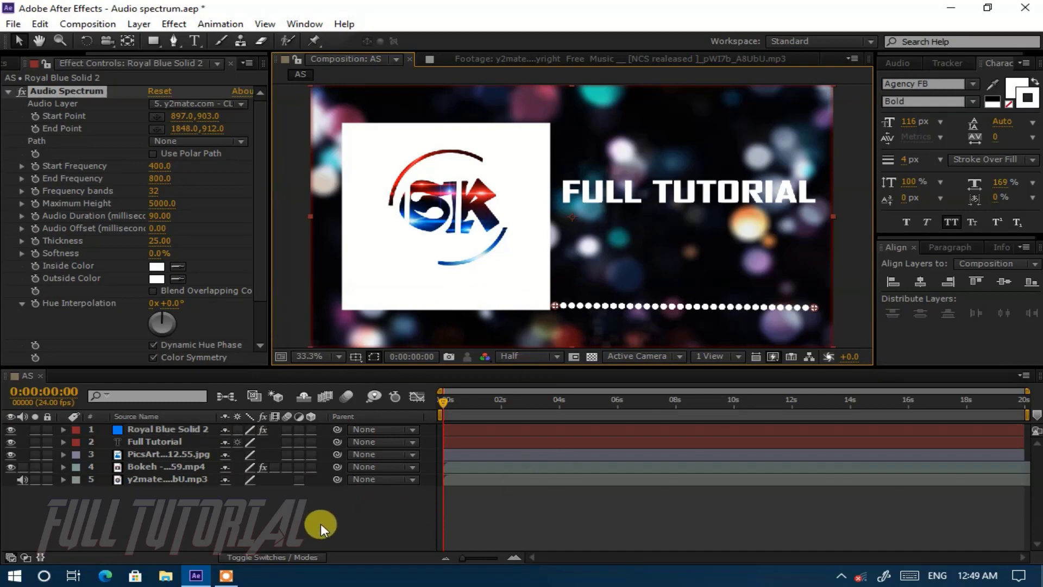
key("KP_0")
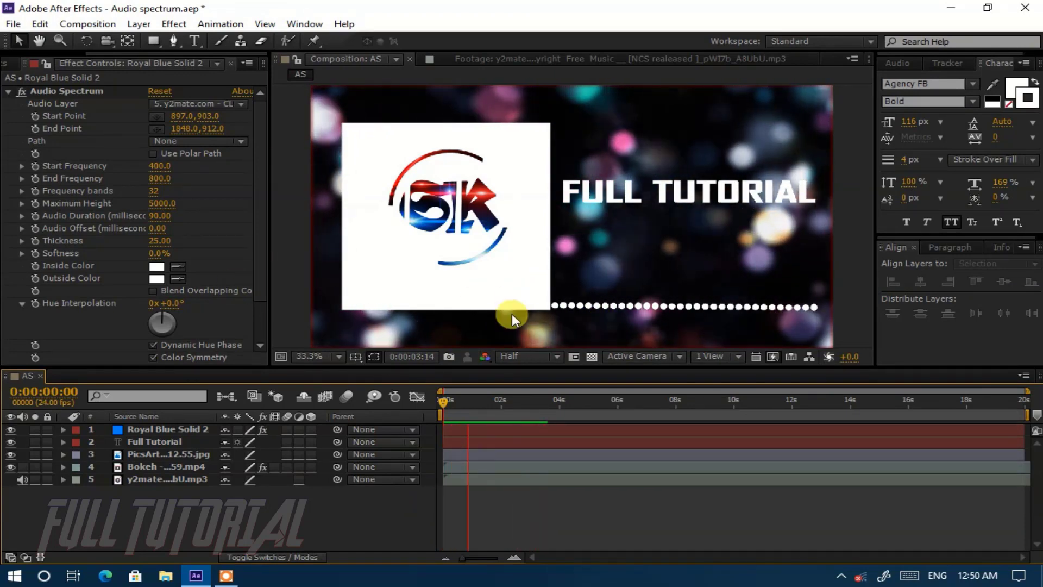
left_click(466, 405)
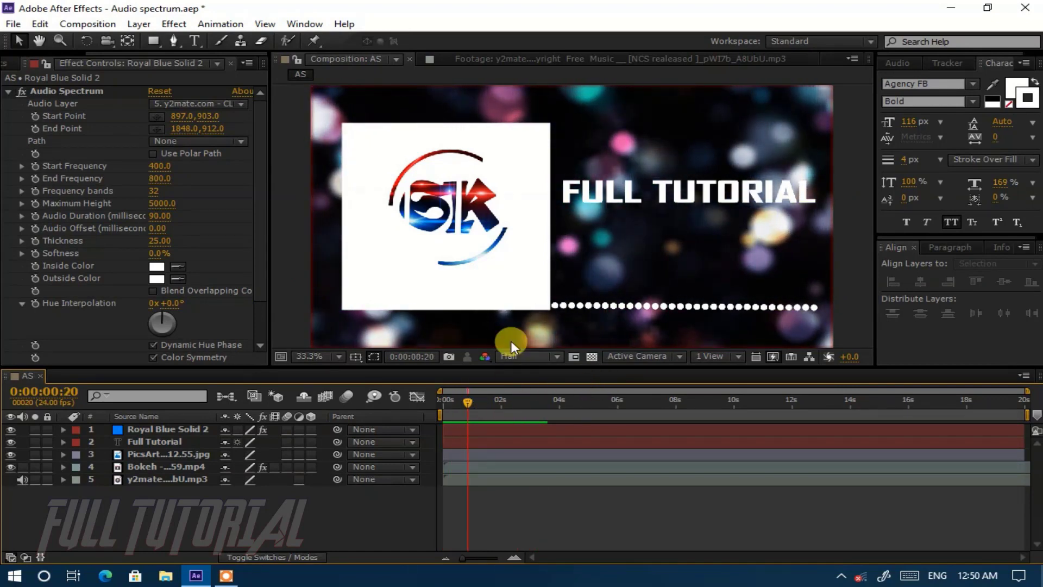
left_click(608, 203)
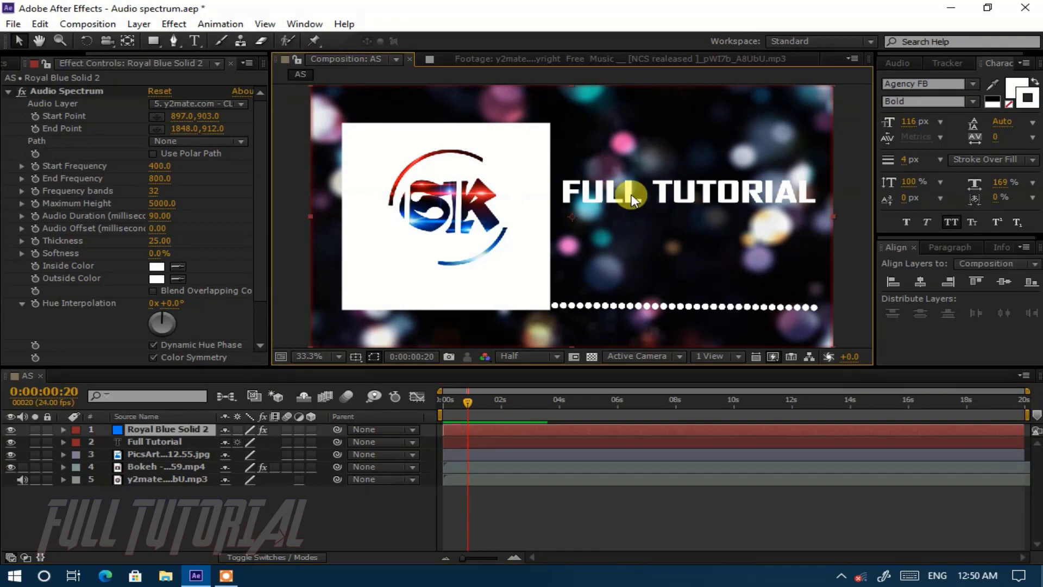
Give the FULL TUTORIAL title a bright blue 0084FF text colour.
left_click(148, 441)
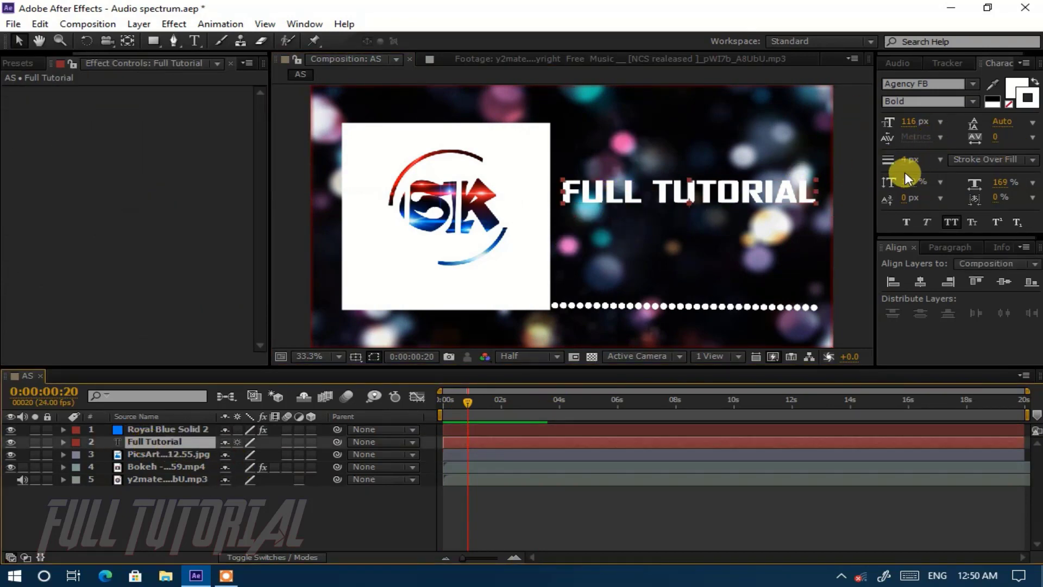
left_click(1013, 90)
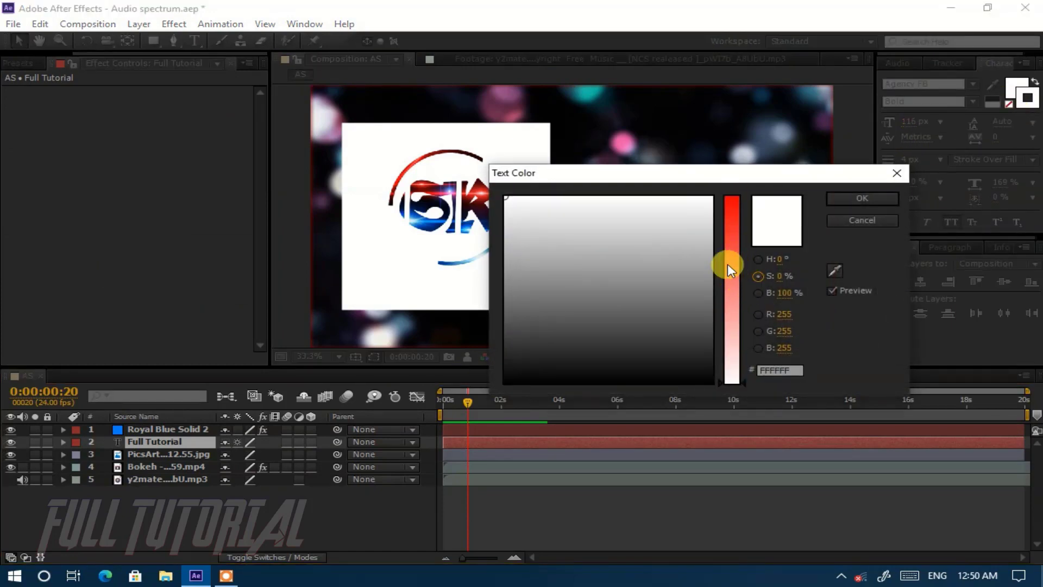
left_click(758, 260)
left_click_drag(745, 276, 743, 272)
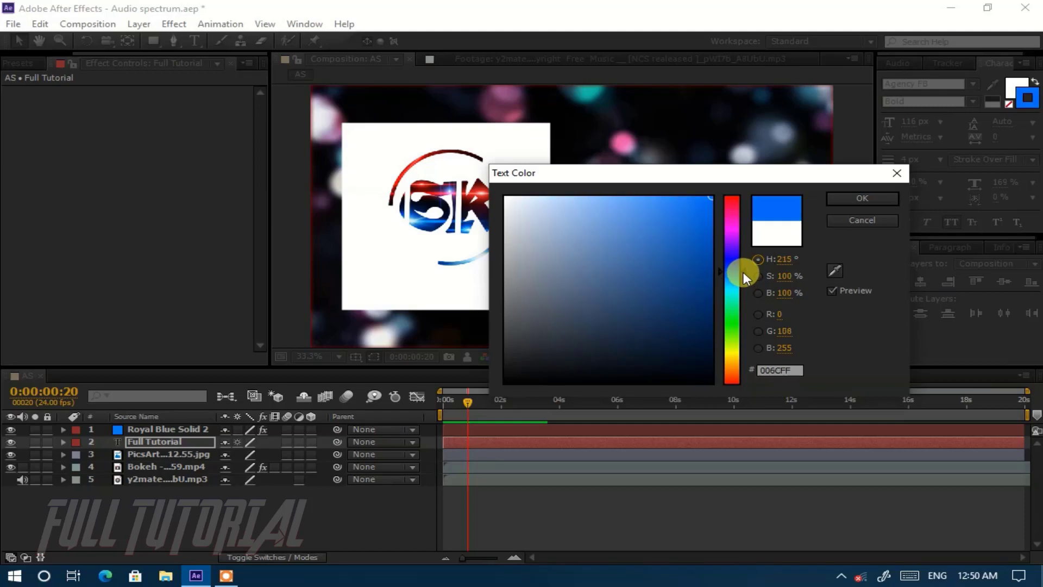
left_click(838, 198)
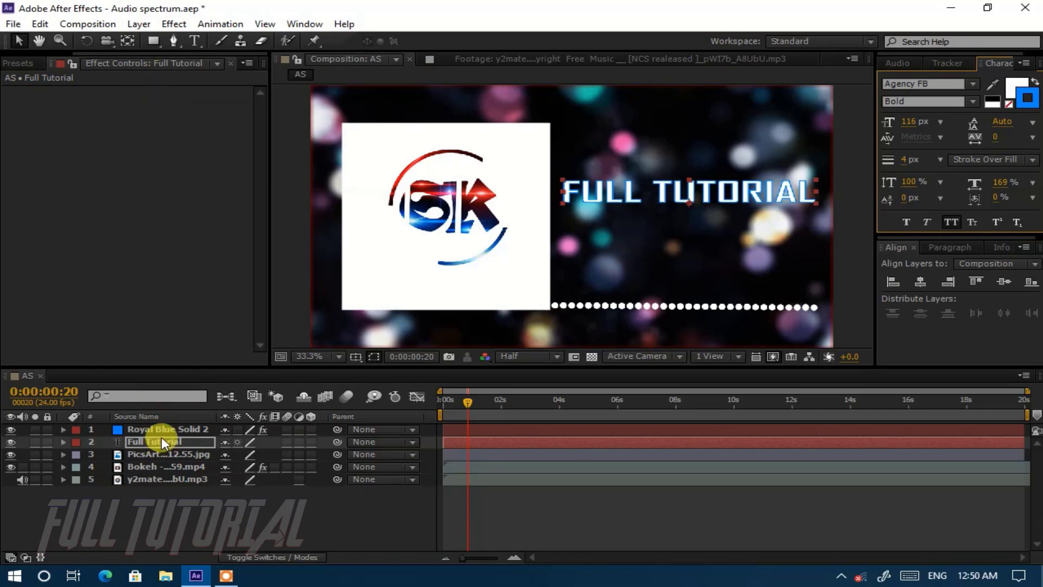
Sample the title's blue fill for the Audio Spectrum's Inside and Outside colours.
left_click(123, 428)
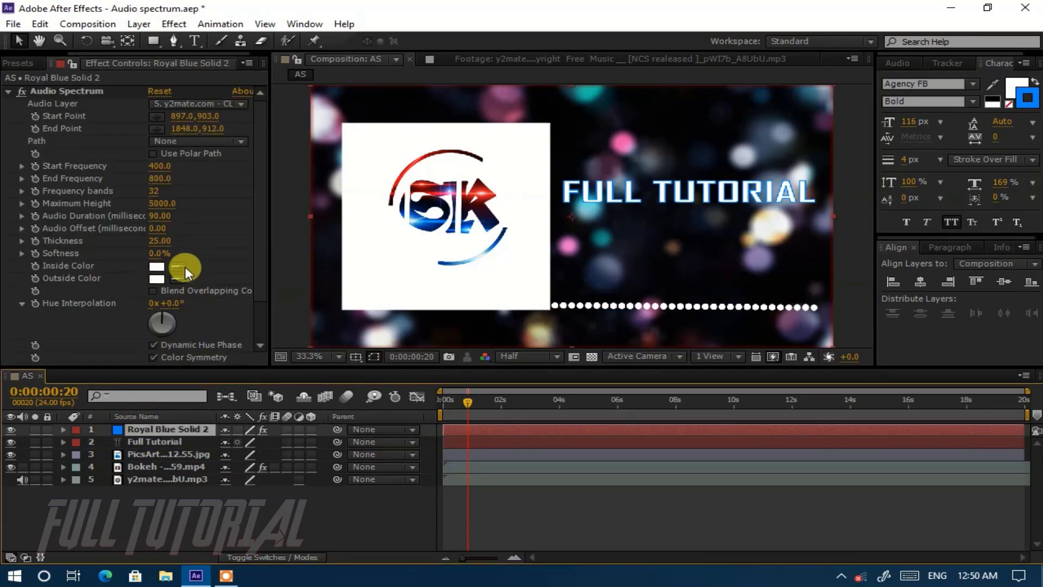
left_click(180, 266)
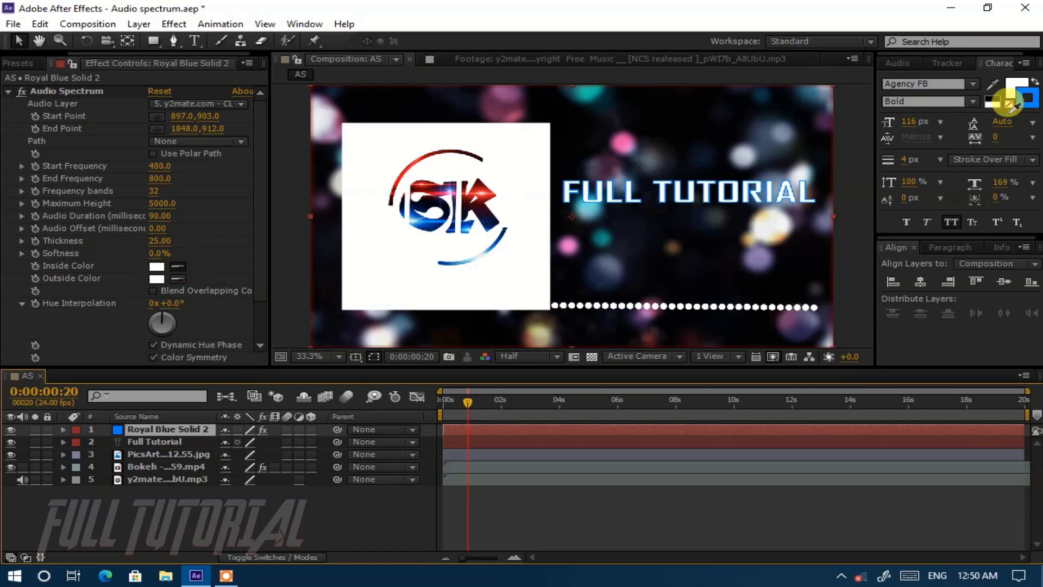
left_click(1024, 98)
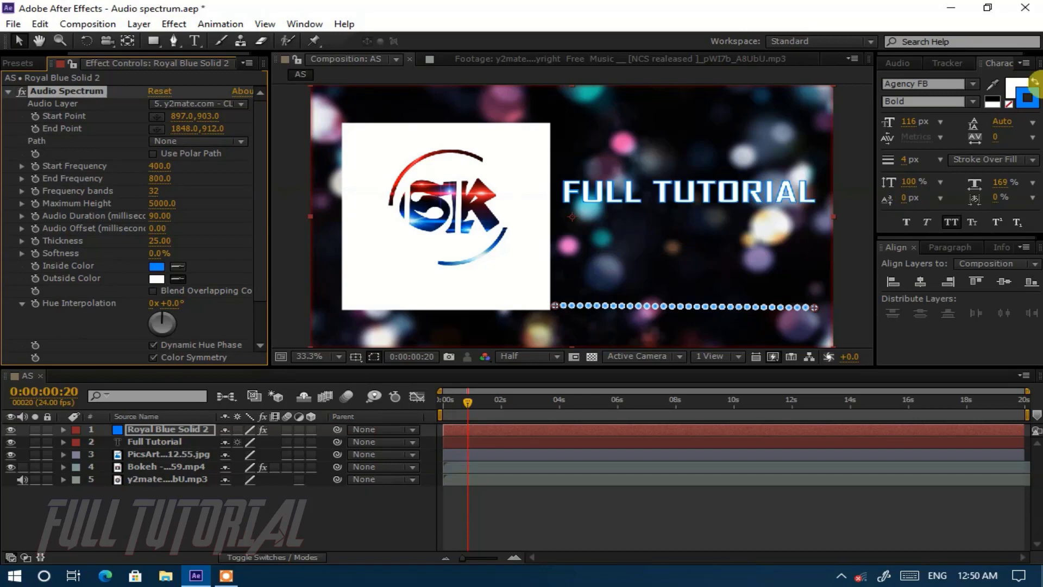
left_click(1025, 99)
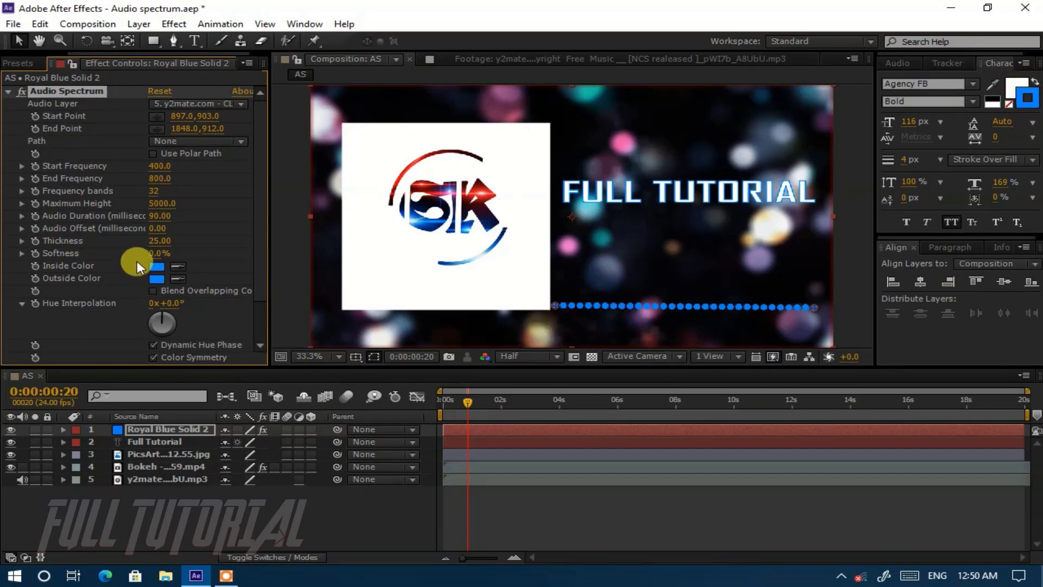
left_click(160, 117)
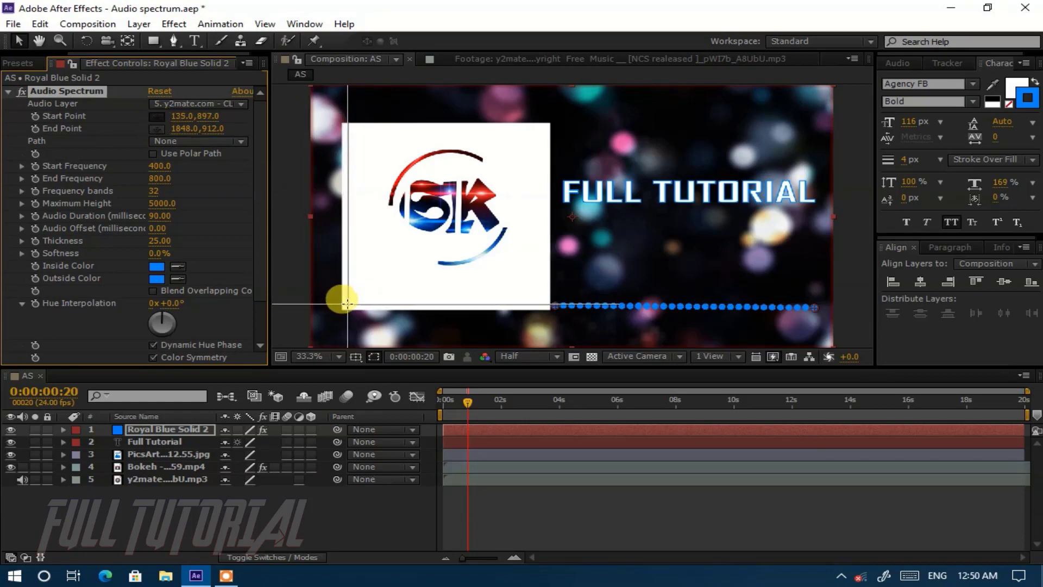
Run the spectrum along the logo box's bottom edge, from 126,894 to 855,894.
left_click(344, 303)
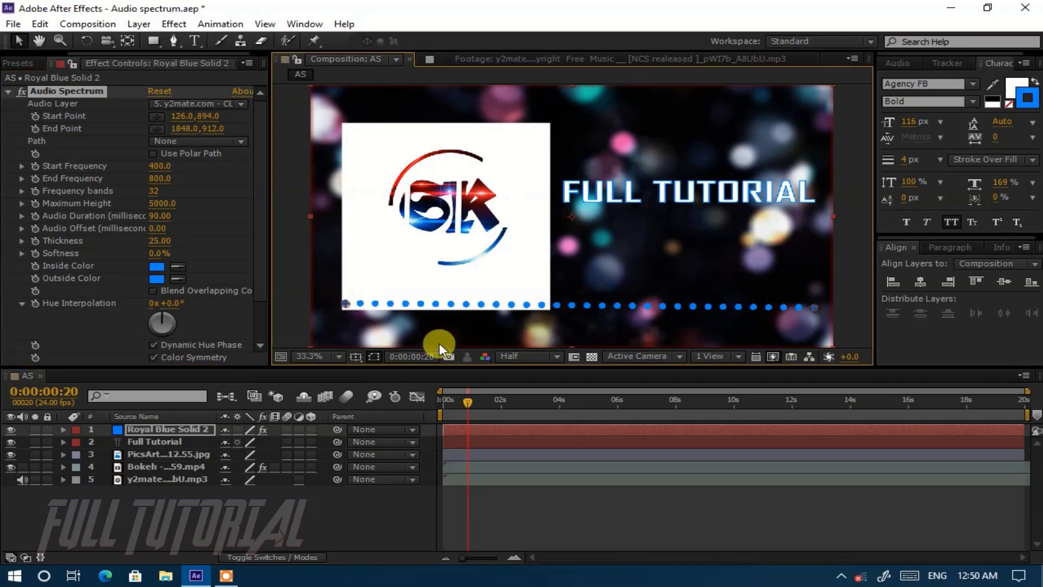
left_click(161, 129)
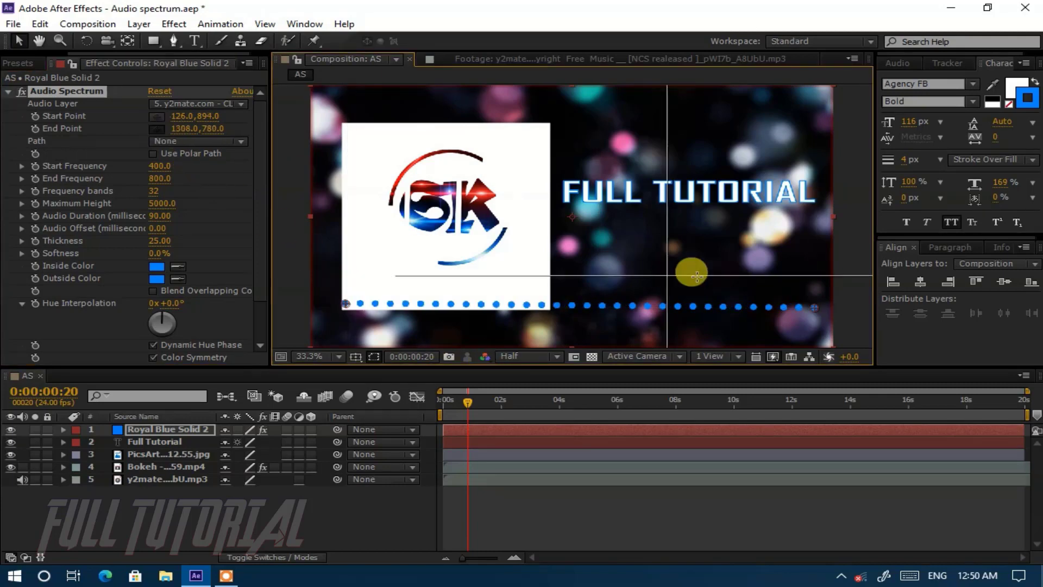
left_click(543, 302)
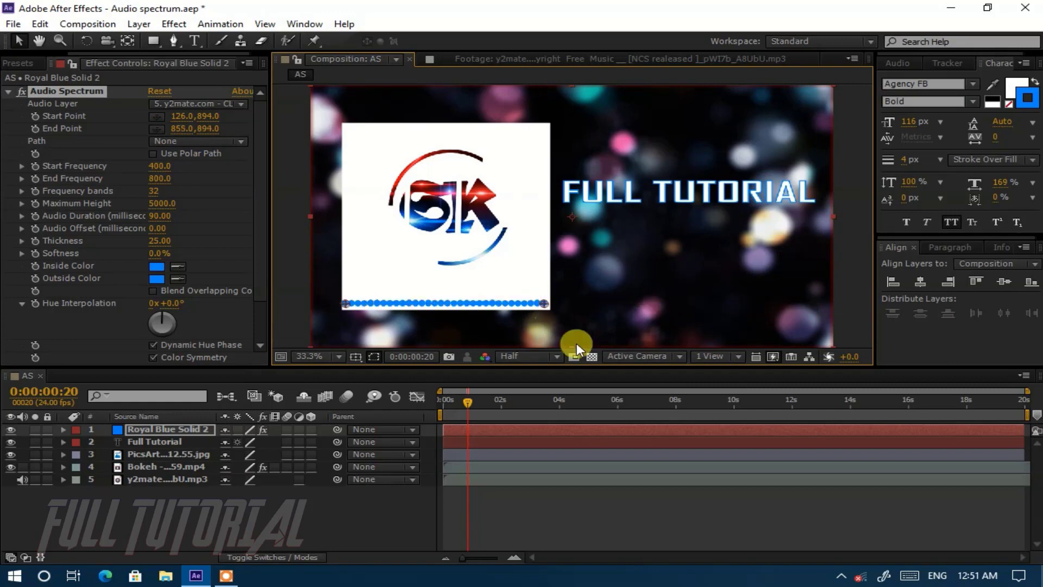
Set the spectrum's Frequency bands to 20 and preview from the start.
left_click(154, 191)
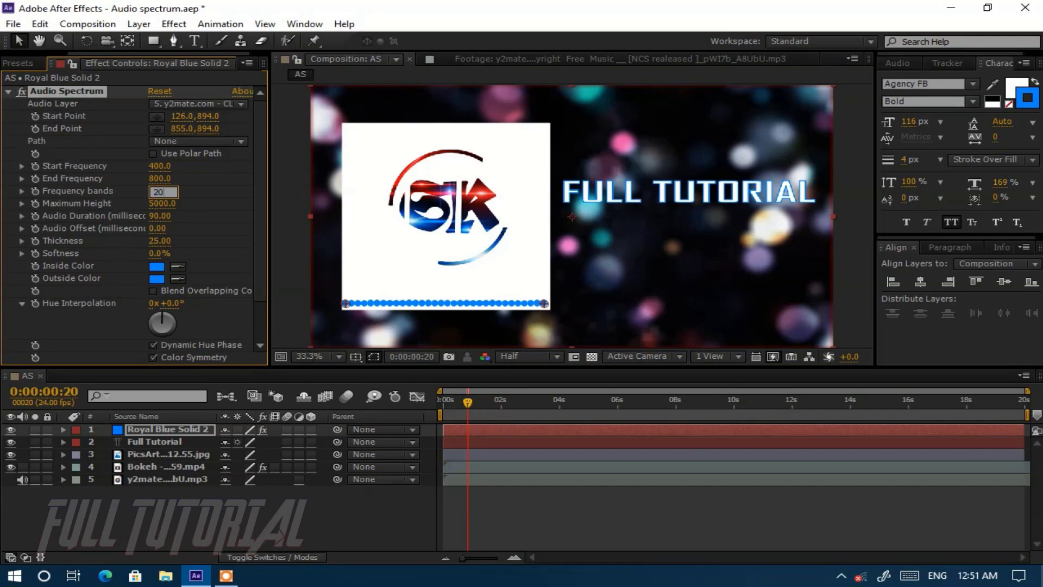
left_click(223, 282)
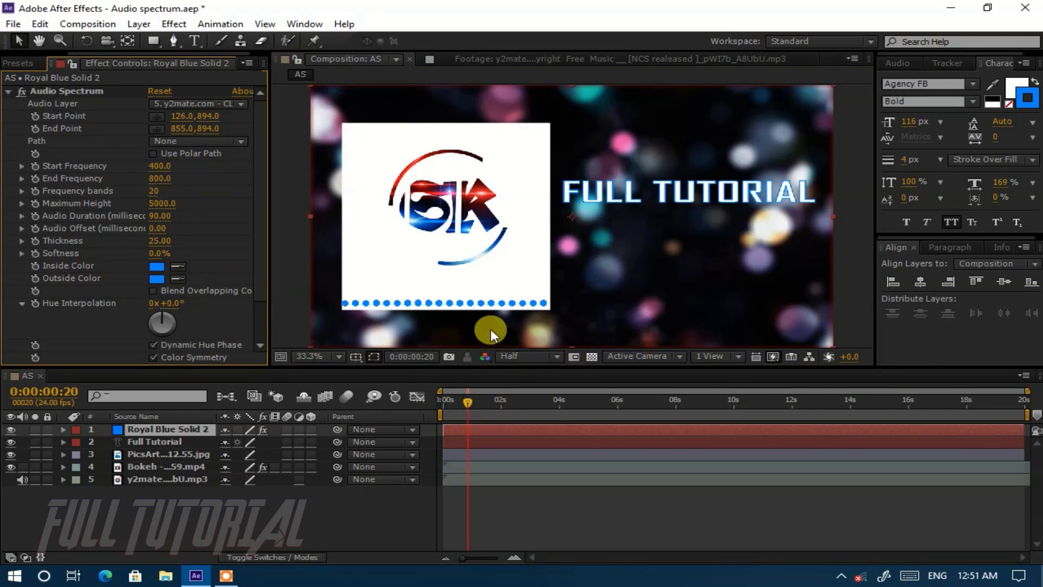
key("KP_0")
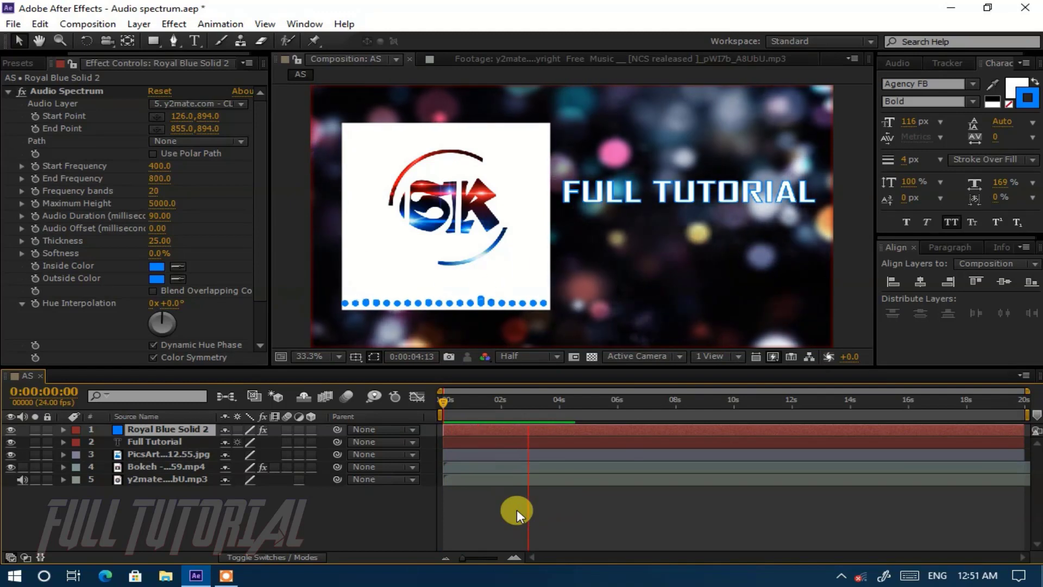
Stop the preview and bring back the Project panel's item list.
left_click(587, 430)
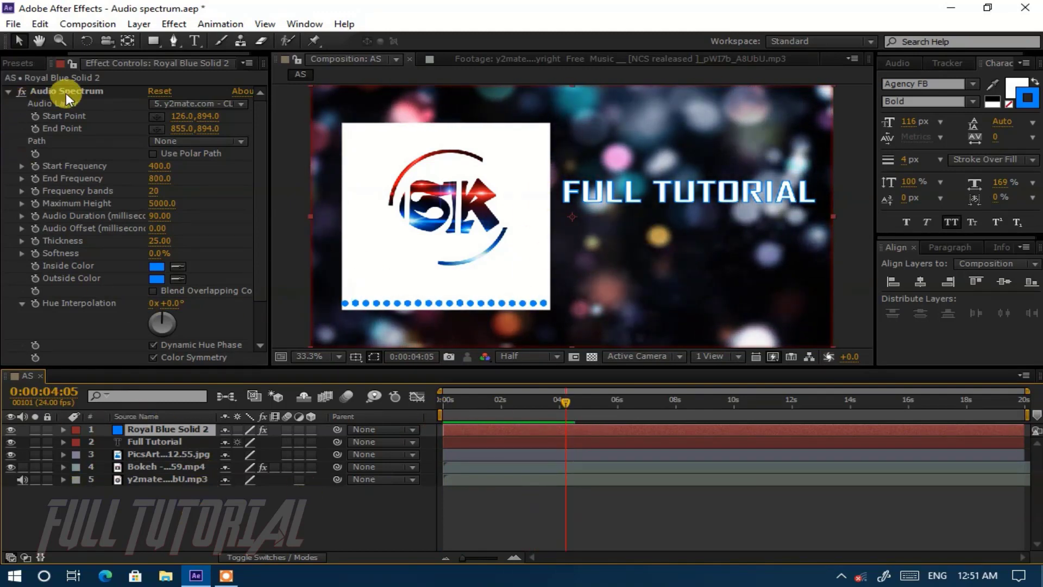
scroll(25, 54, "up", 2)
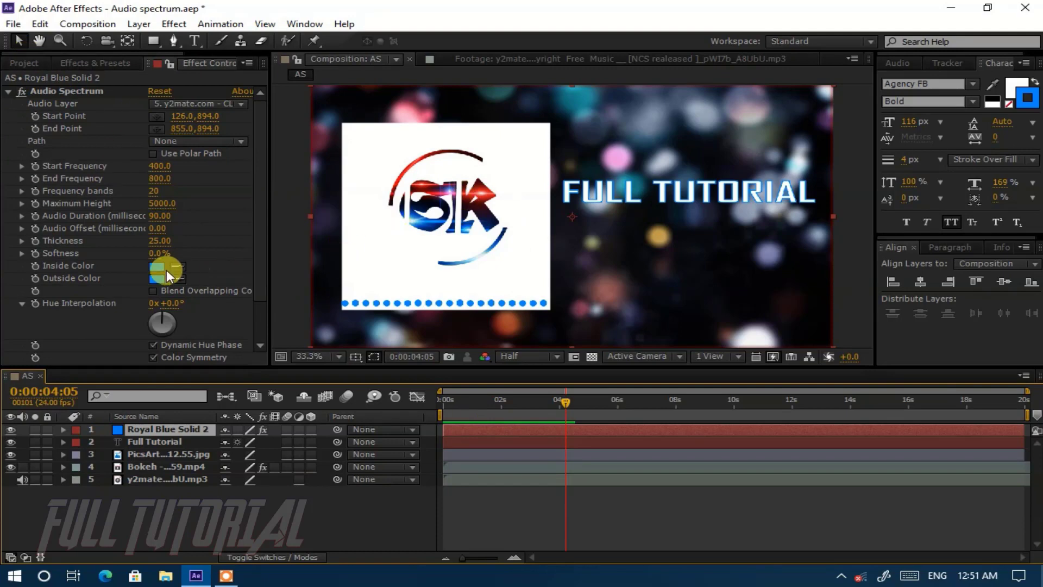
left_click(14, 62)
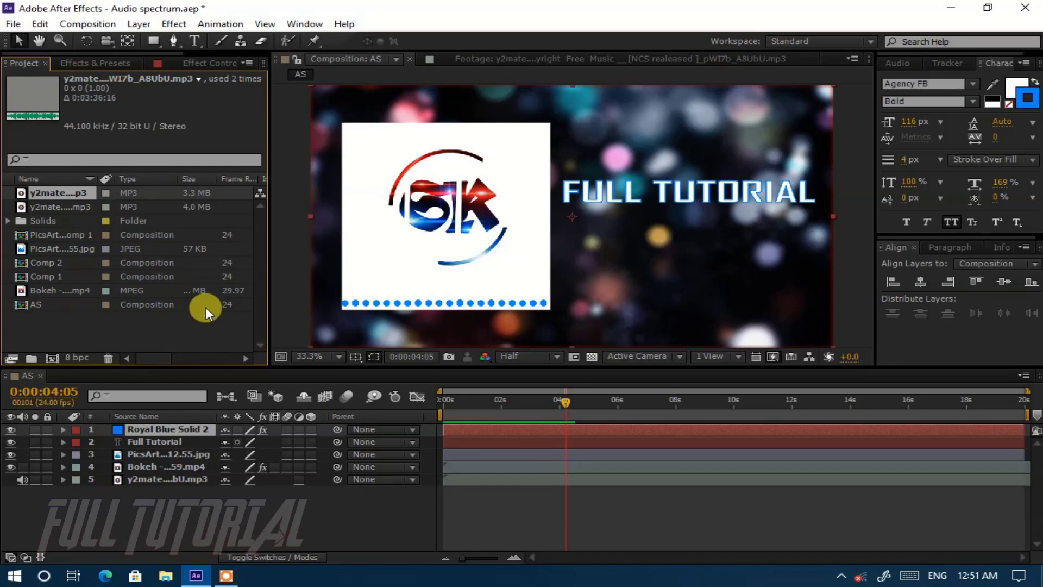
Delete the Bokeh video background layer from the AS composition.
left_click(38, 328)
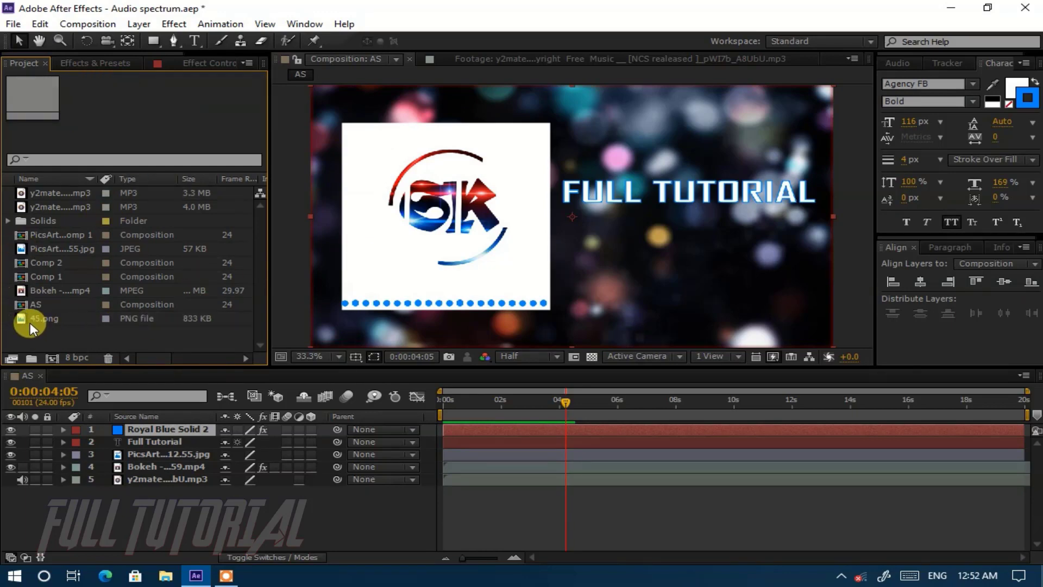
left_click(50, 317)
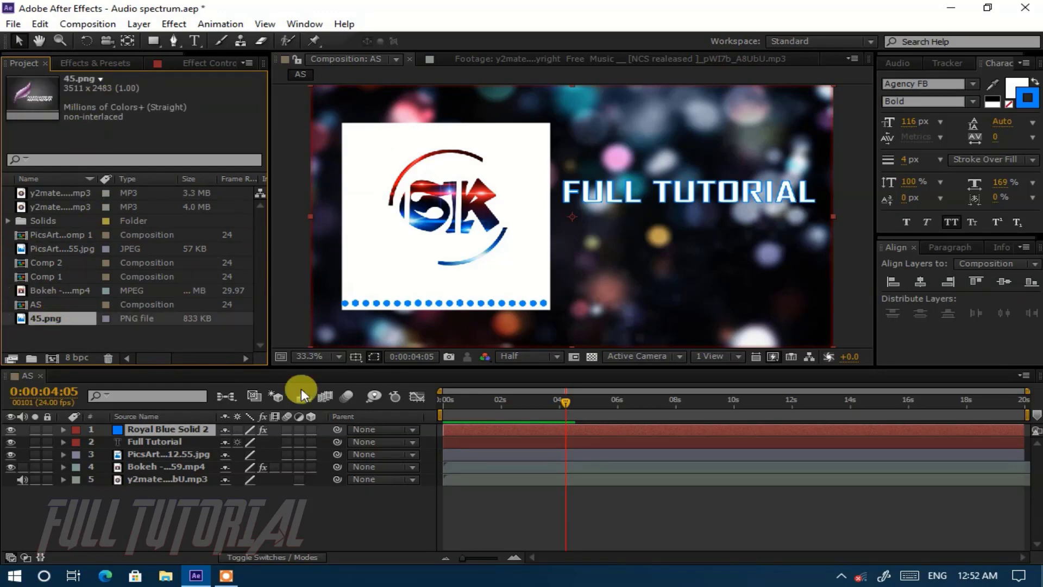
left_click(156, 487)
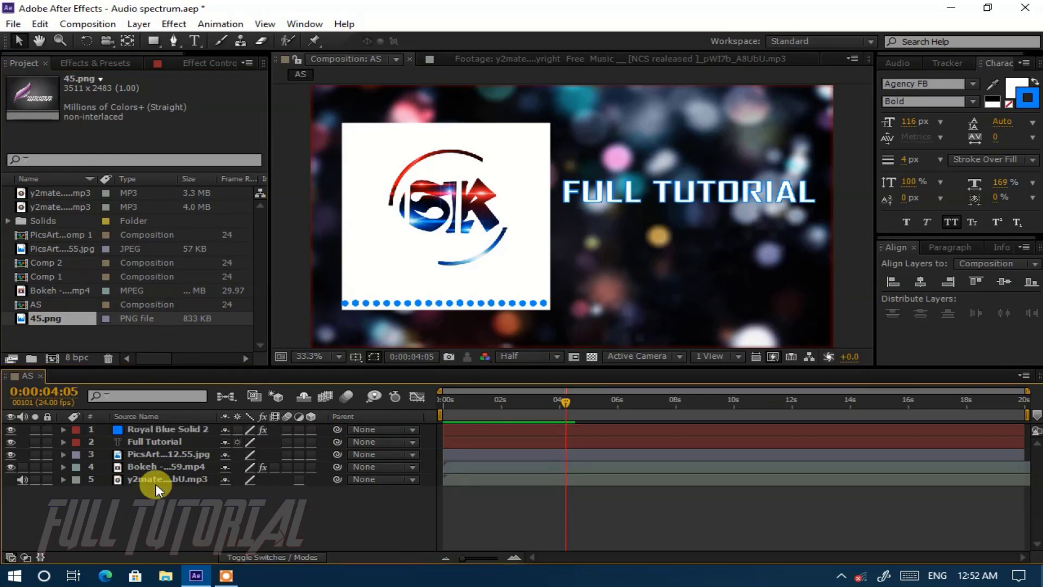
left_click(163, 468)
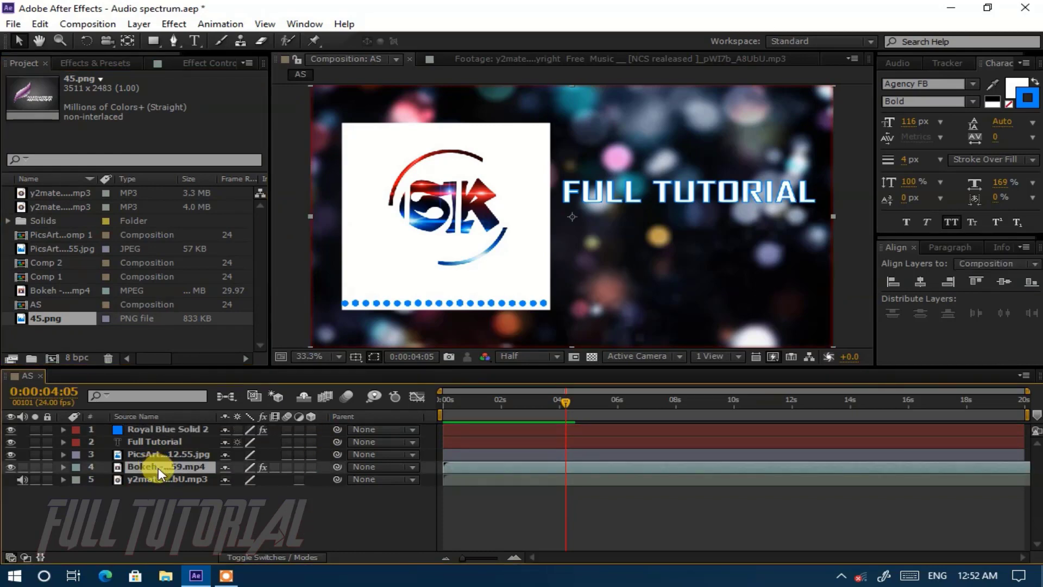
key("Delete")
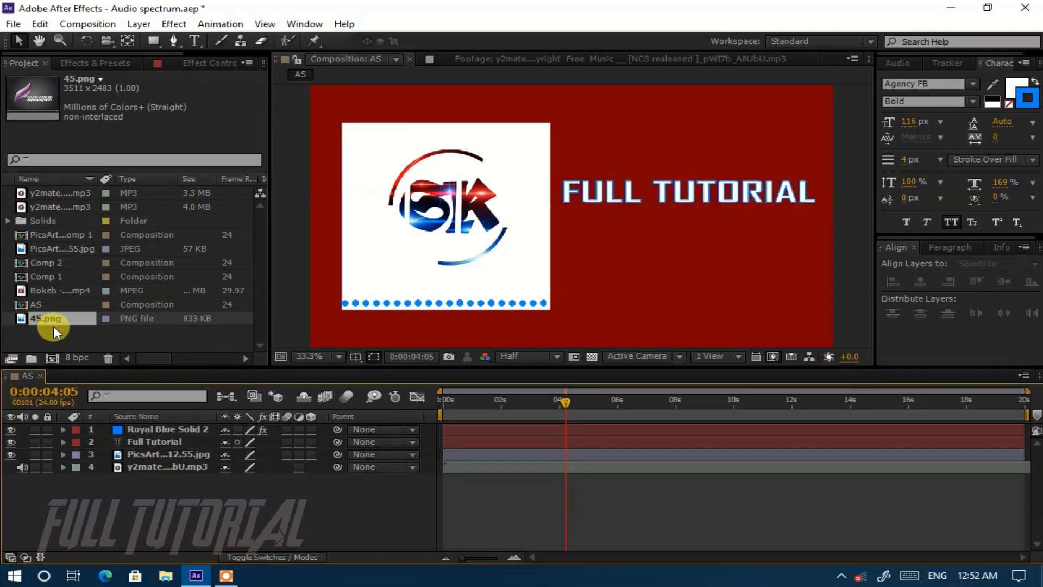
Add 45.png as a layer above the audio and scale it to 60%.
left_click_drag(54, 328, 138, 463)
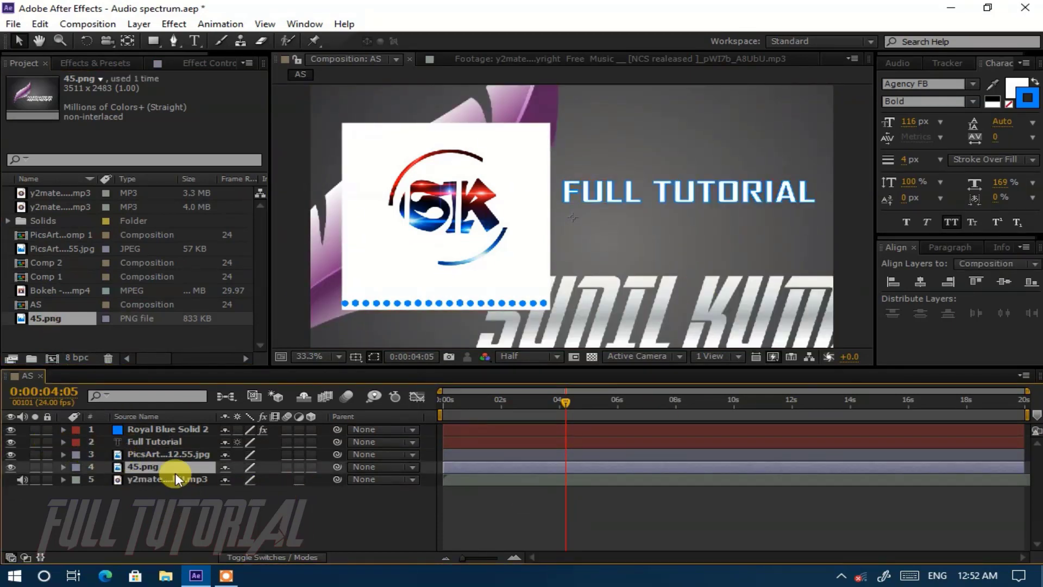
key("s")
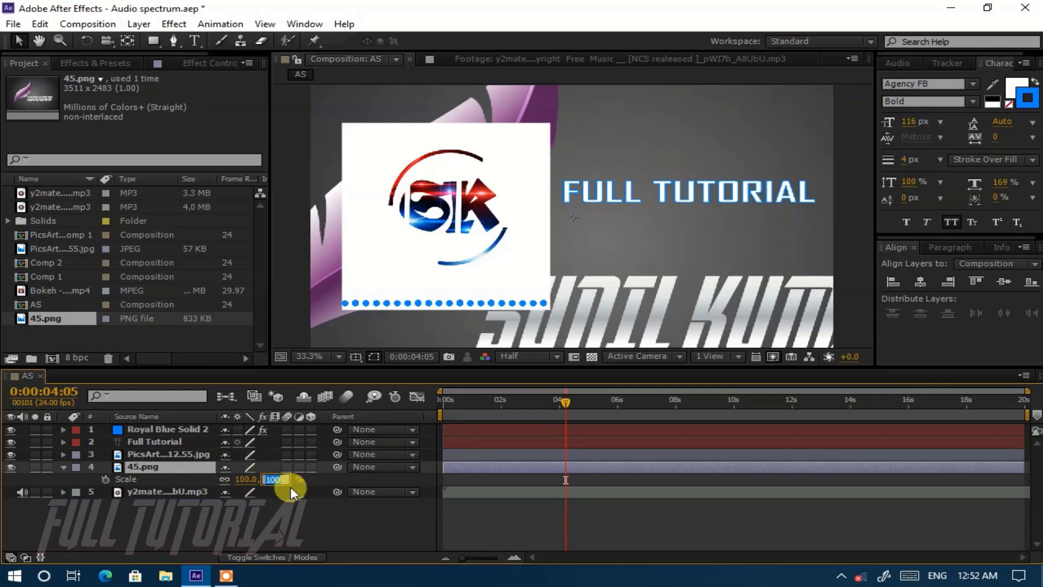
type("60")
left_click(281, 506)
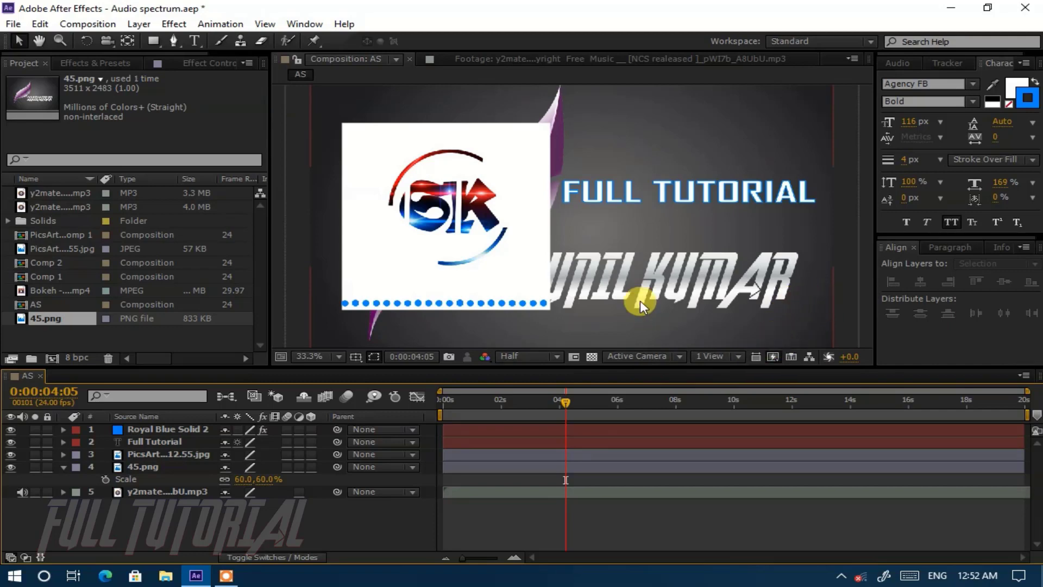
scroll(677, 233, "down", 1)
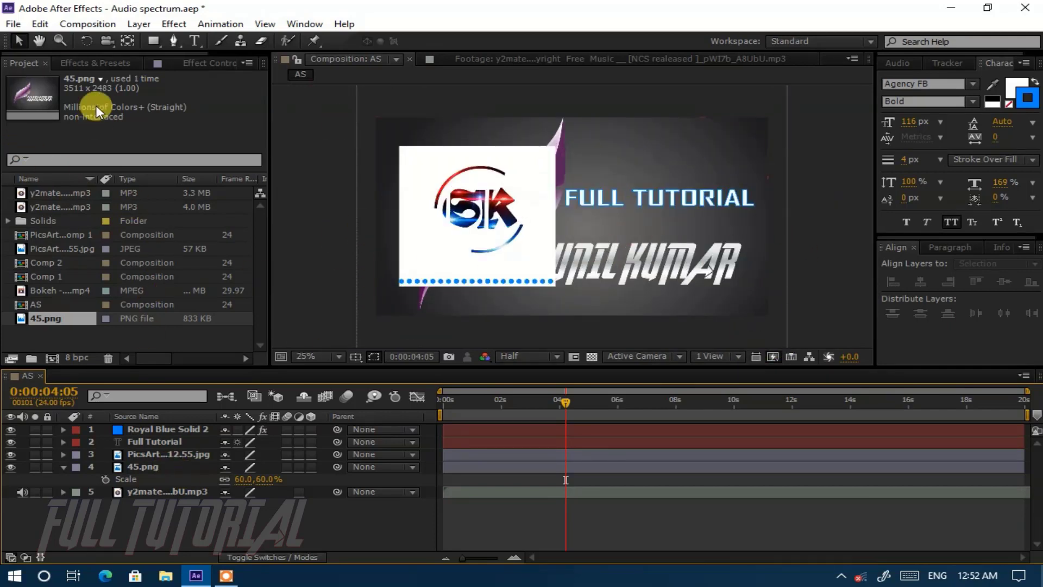
left_click(99, 60)
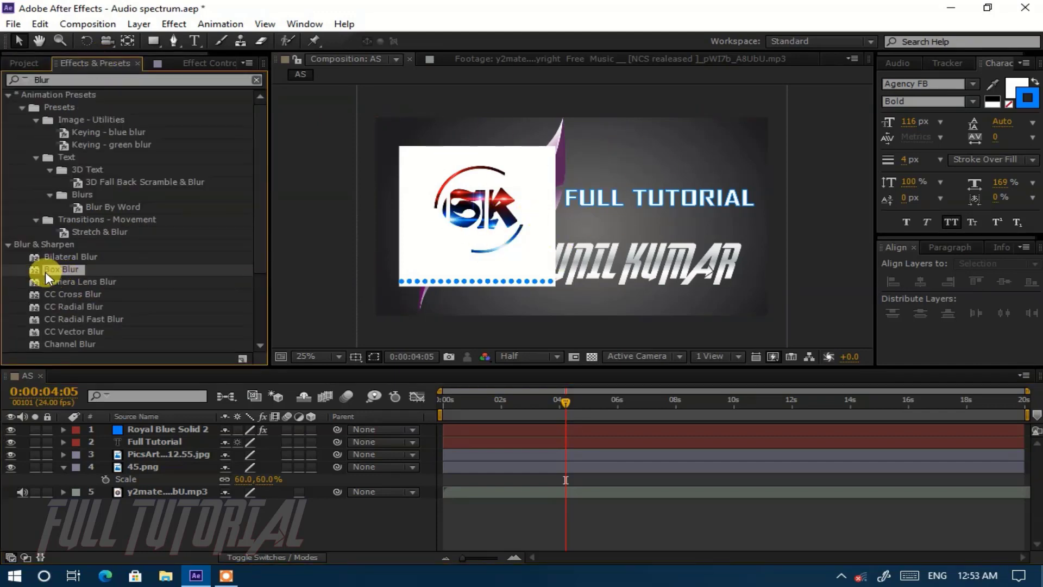
Apply Box Blur to the 45.png layer with a Blur Radius of 25.
left_click_drag(63, 270, 207, 499)
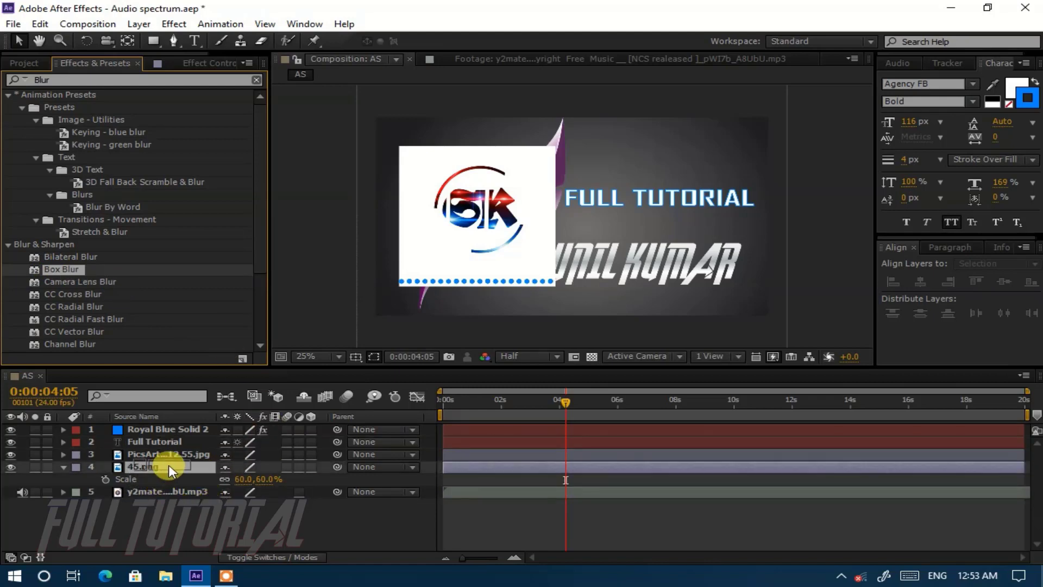
left_click_drag(166, 510, 168, 465)
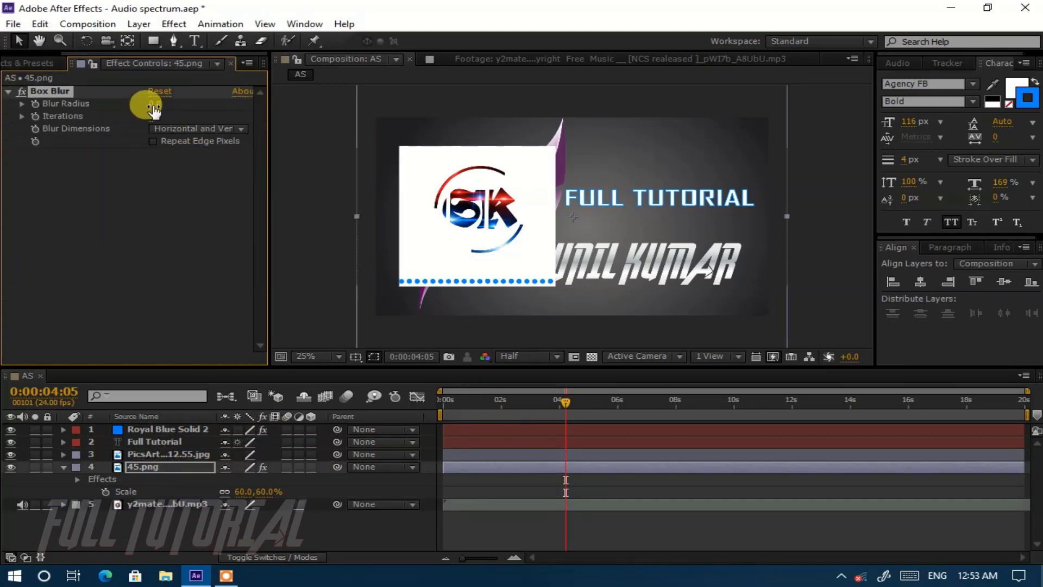
left_click(160, 107)
type("20")
key("Return")
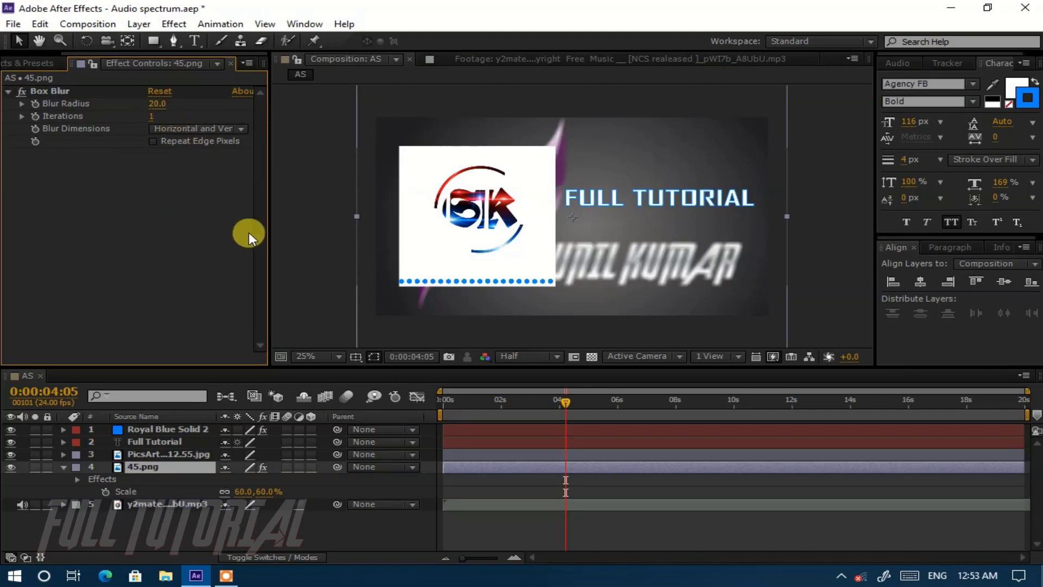
left_click(158, 104)
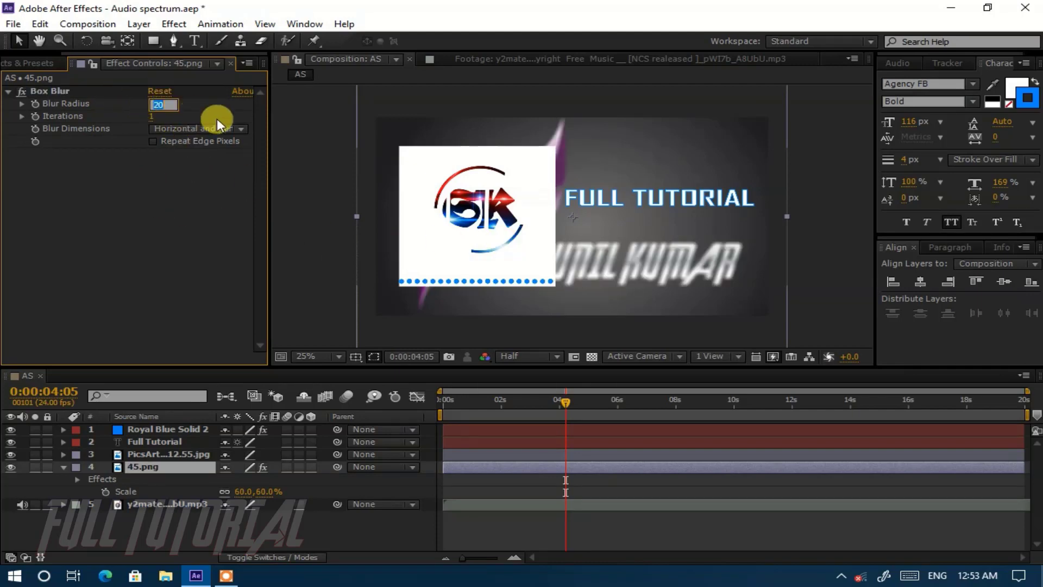
type("25")
key("Return")
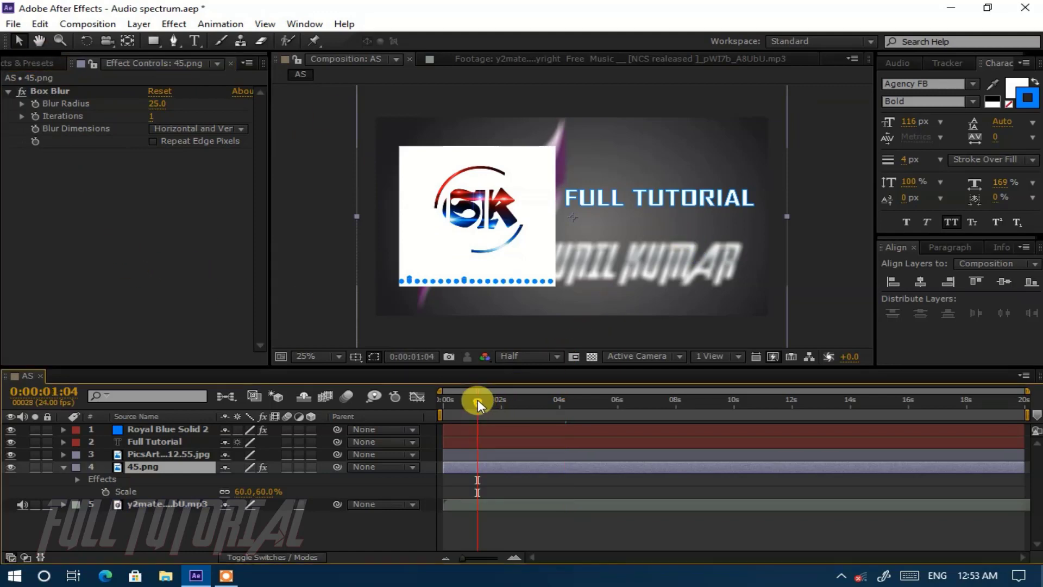
Rewind to 0:00:00 and play the finished intro as a preview.
left_click_drag(477, 399, 414, 409)
key("space")
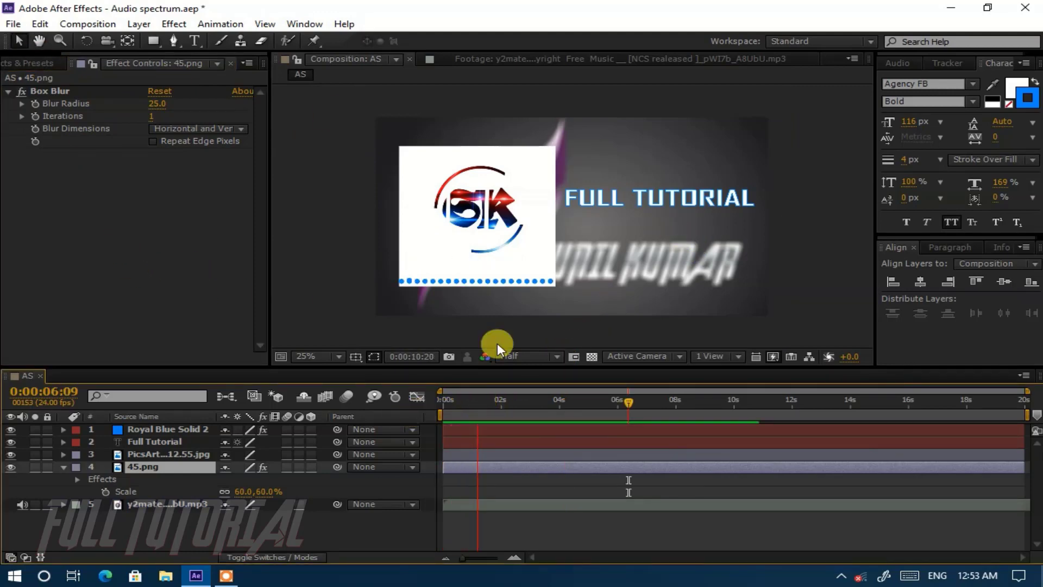